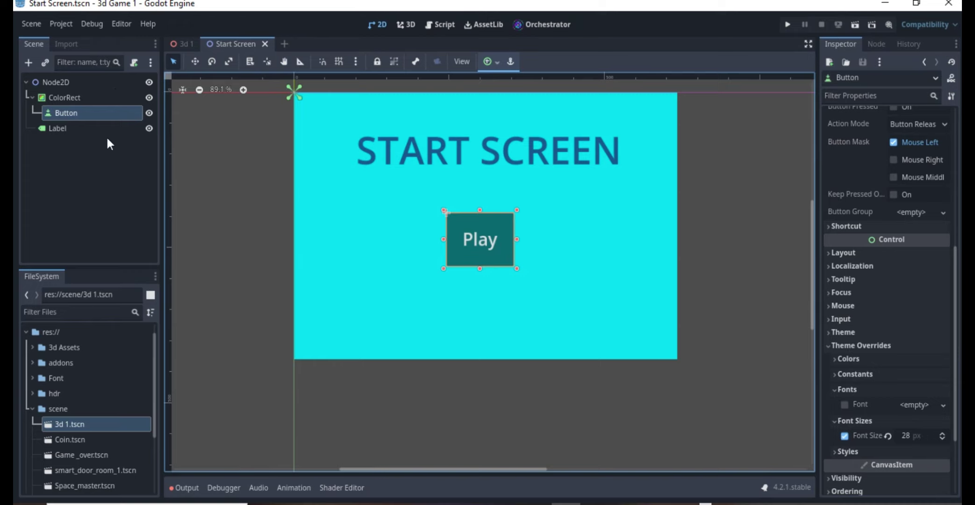
Look over the 3d 1 level and Start Screen scenes, then select the root Node2D.
{"action": "middle_click_drag", "start_coordinate": [272, 201], "coordinate": [278, 234]}
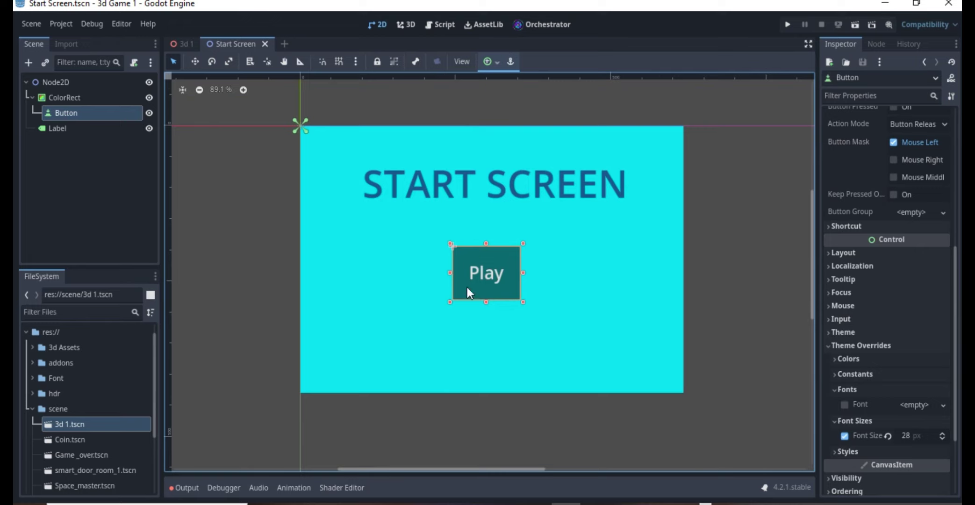
{"action": "left_click", "coordinate": [183, 43]}
{"action": "mouse_move", "coordinate": [236, 43]}
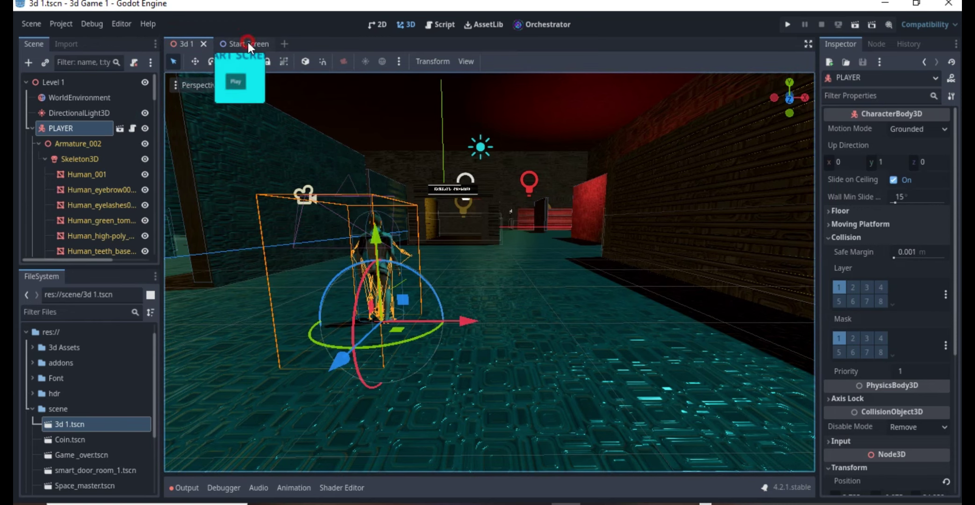
{"action": "left_click", "coordinate": [247, 43]}
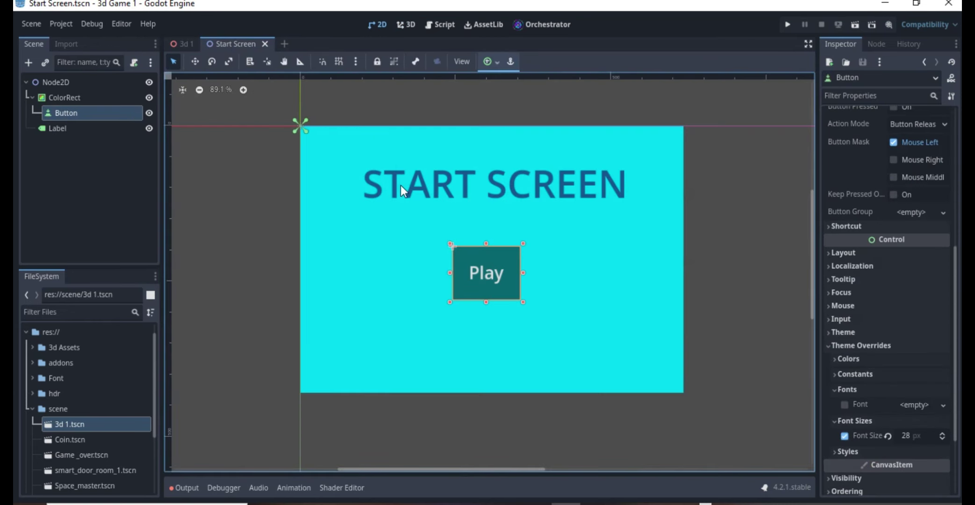
{"action": "middle_click_drag", "start_coordinate": [366, 153], "coordinate": [354, 162]}
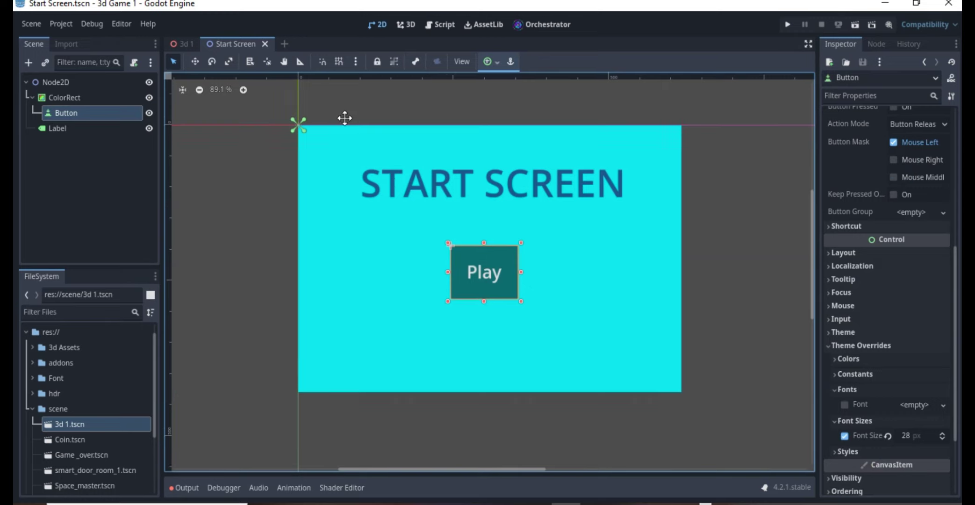
{"action": "left_click", "coordinate": [56, 83]}
{"action": "right_click", "coordinate": [66, 83]}
{"action": "left_click", "coordinate": [98, 154]}
{"action": "left_click", "coordinate": [65, 113]}
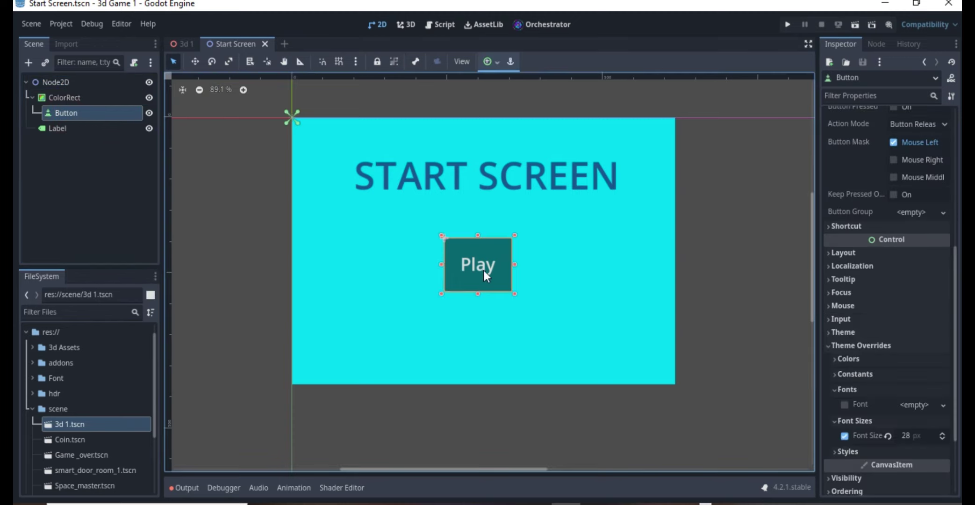
{"action": "left_click", "coordinate": [84, 82]}
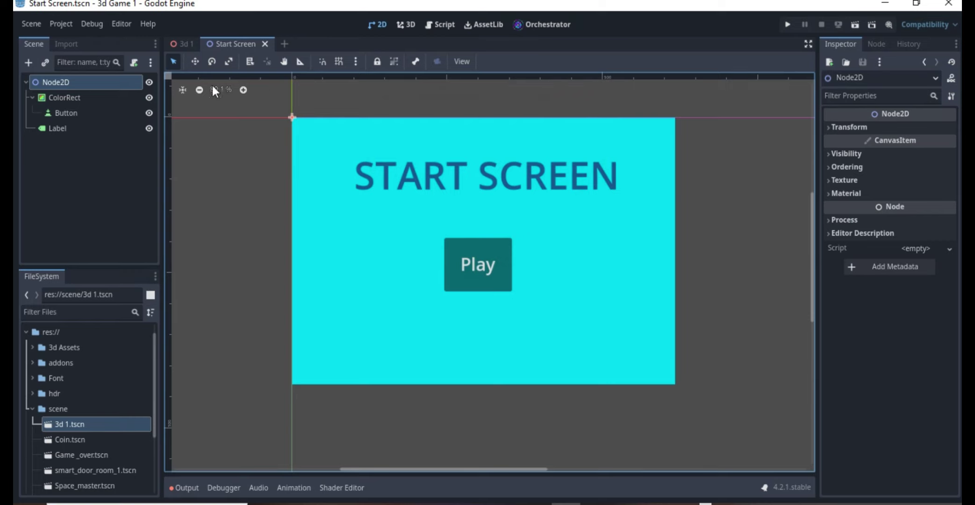
Begin attaching a script to Node2D with Orchestrator as the language.
{"action": "right_click", "coordinate": [77, 83]}
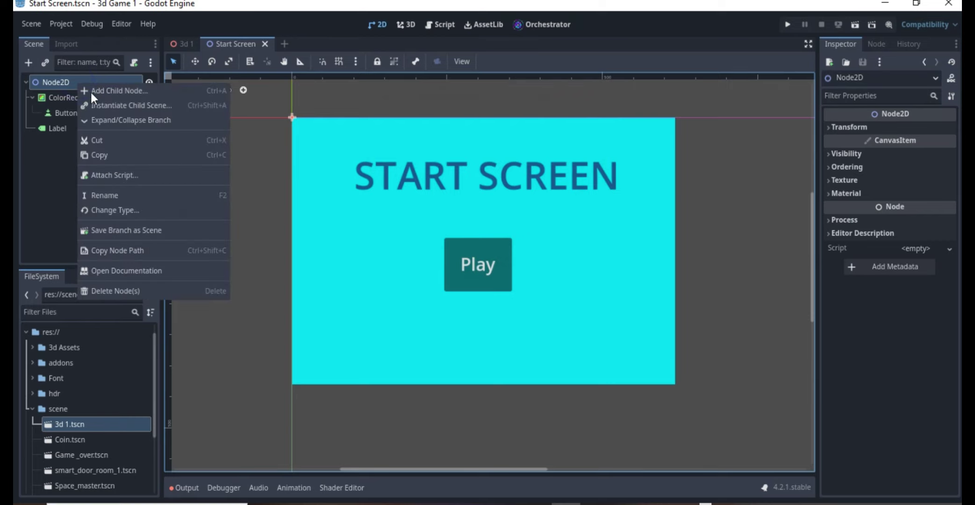
{"action": "left_click", "coordinate": [145, 174]}
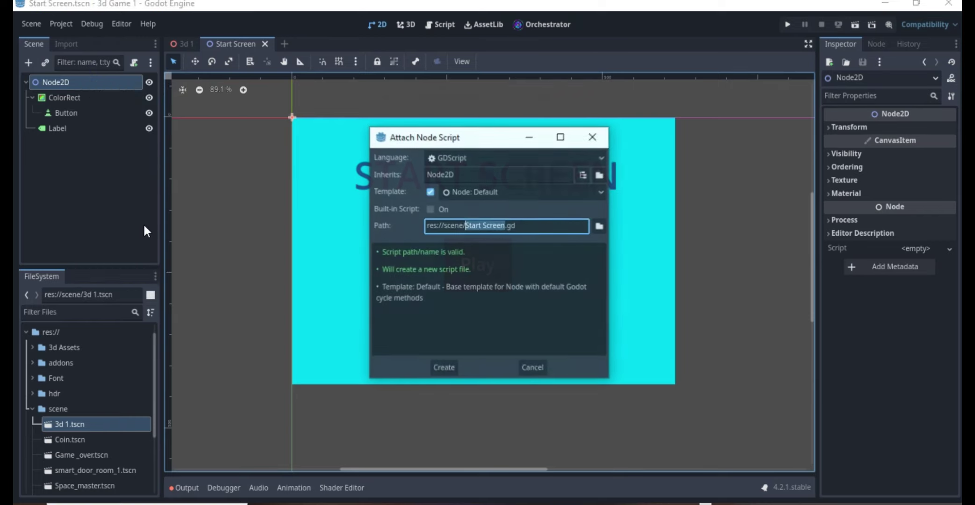
{"action": "left_click", "coordinate": [469, 155]}
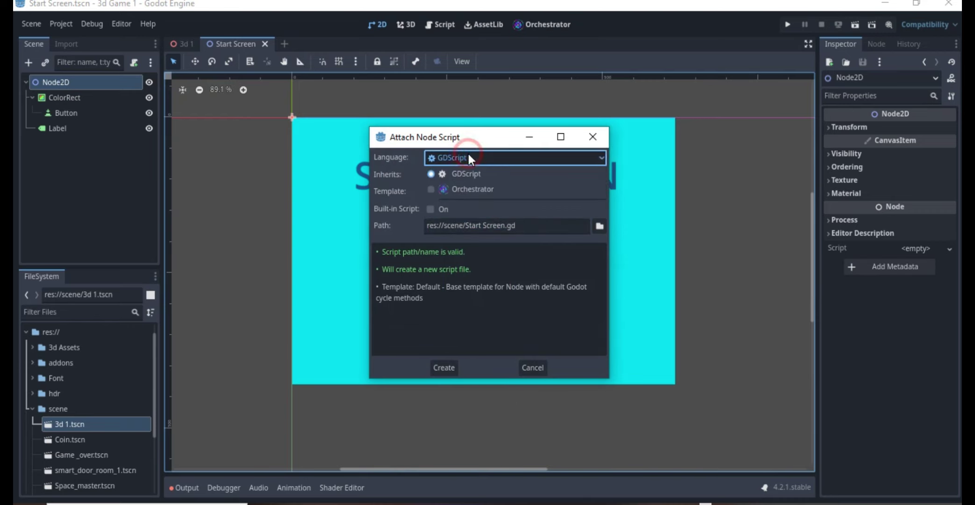
{"action": "left_click", "coordinate": [472, 190]}
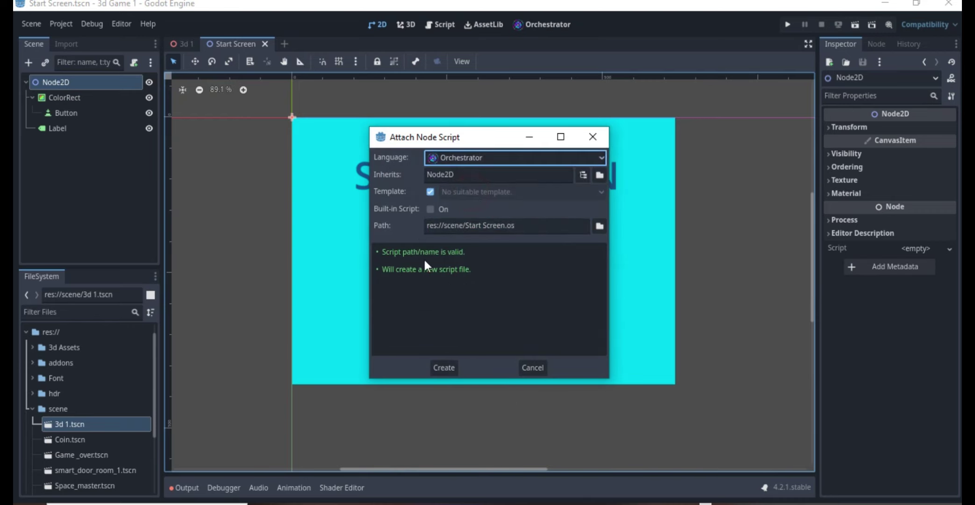
Save the script as Start Screen.os in res://script and create it.
{"action": "left_click", "coordinate": [601, 224]}
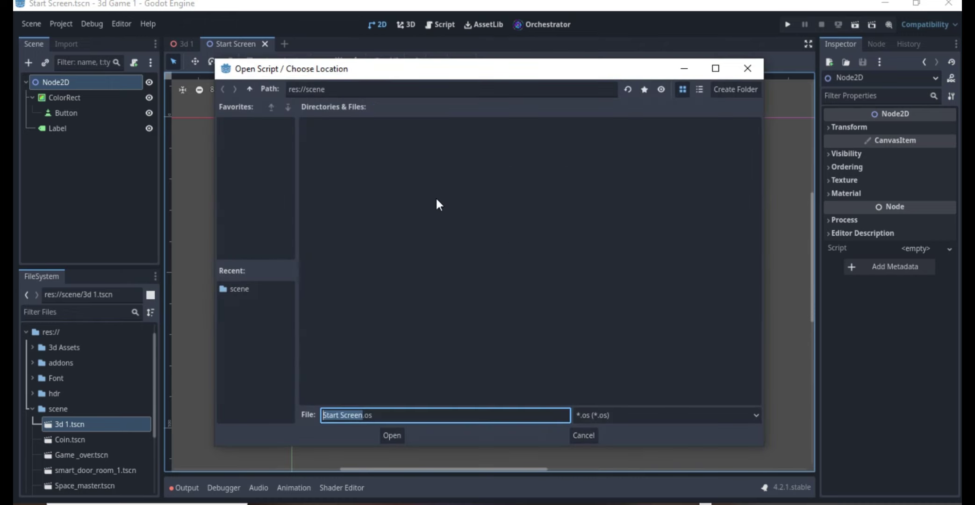
{"action": "left_click", "coordinate": [248, 88]}
{"action": "double_click", "coordinate": [602, 145]}
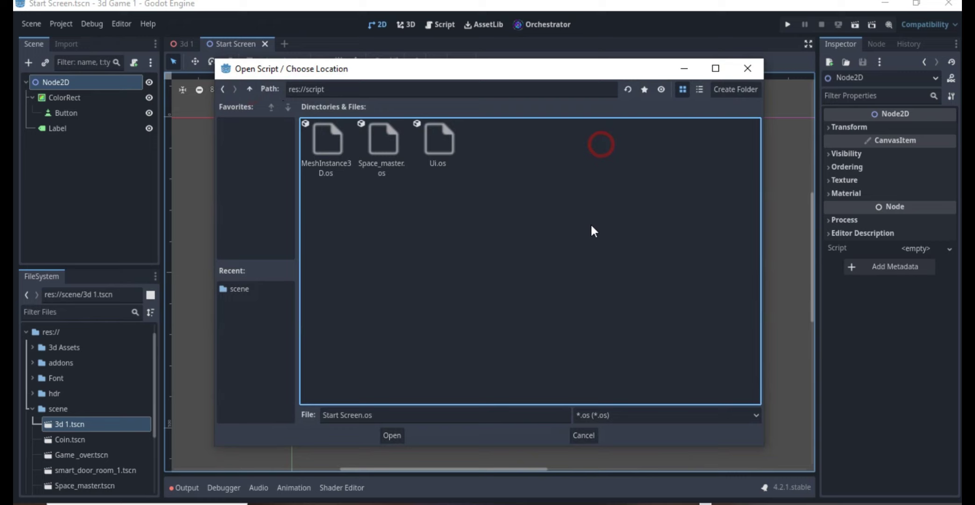
{"action": "left_click", "coordinate": [367, 415]}
{"action": "left_click_drag", "start_coordinate": [367, 415], "coordinate": [374, 414]}
{"action": "left_click", "coordinate": [390, 436]}
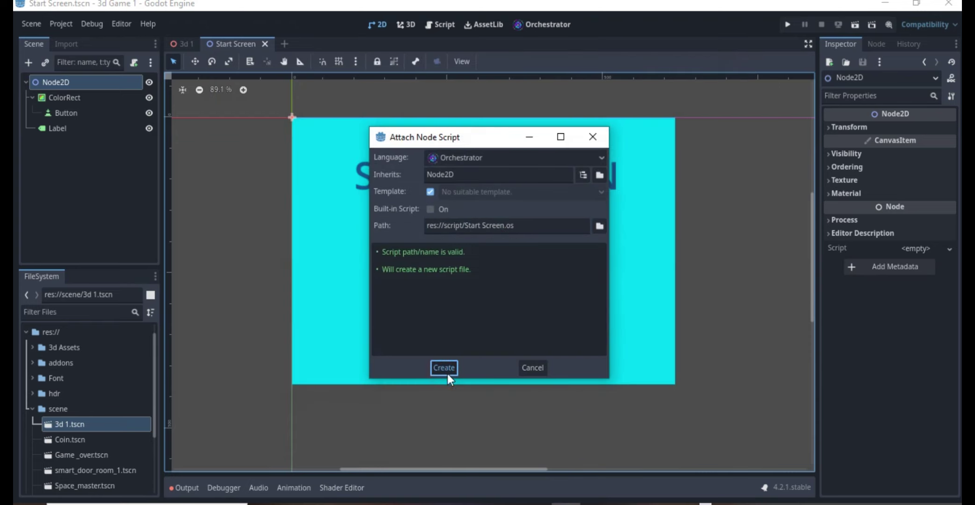
{"action": "left_click", "coordinate": [446, 369]}
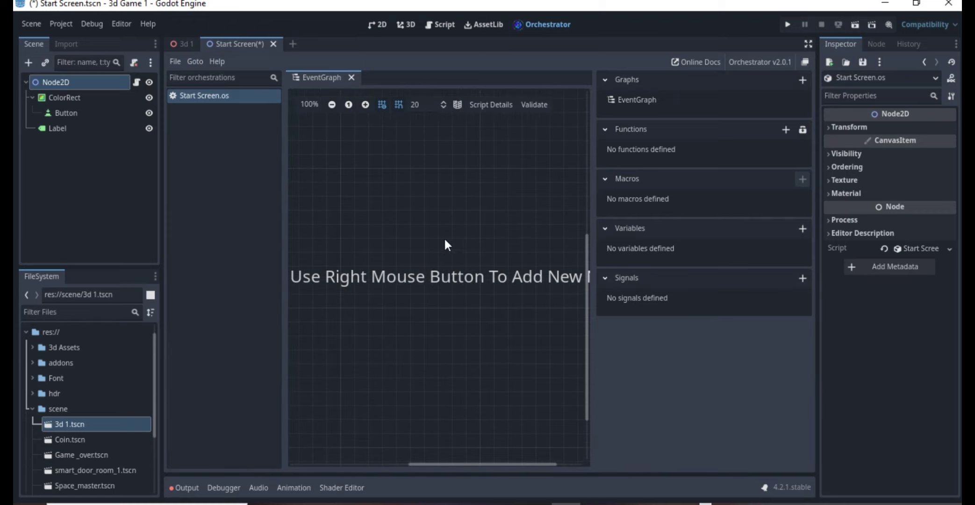
Select the Play button node in the Scene dock.
{"action": "left_click", "coordinate": [63, 115]}
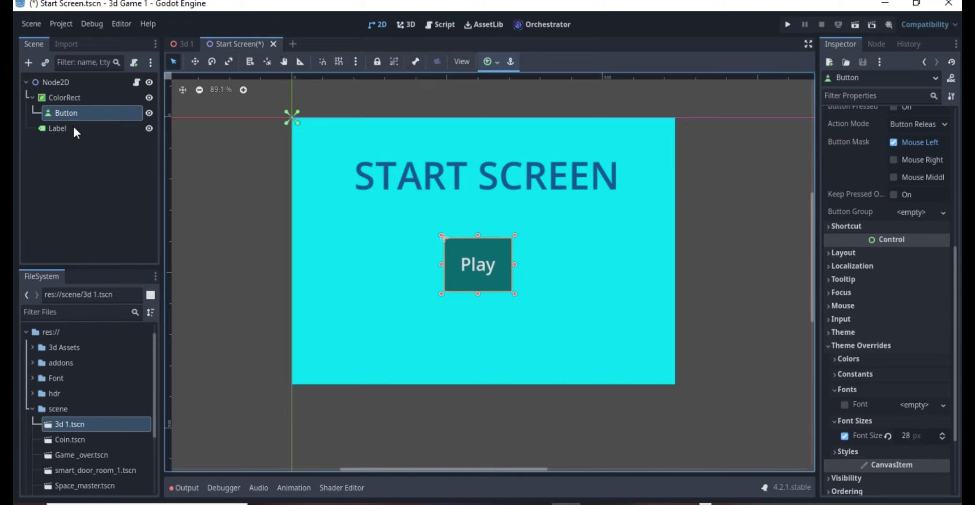
Connect the Play button's pressed() signal to Node2D as _on_start_button_pressed, then shift the event node left.
{"action": "left_click", "coordinate": [877, 45]}
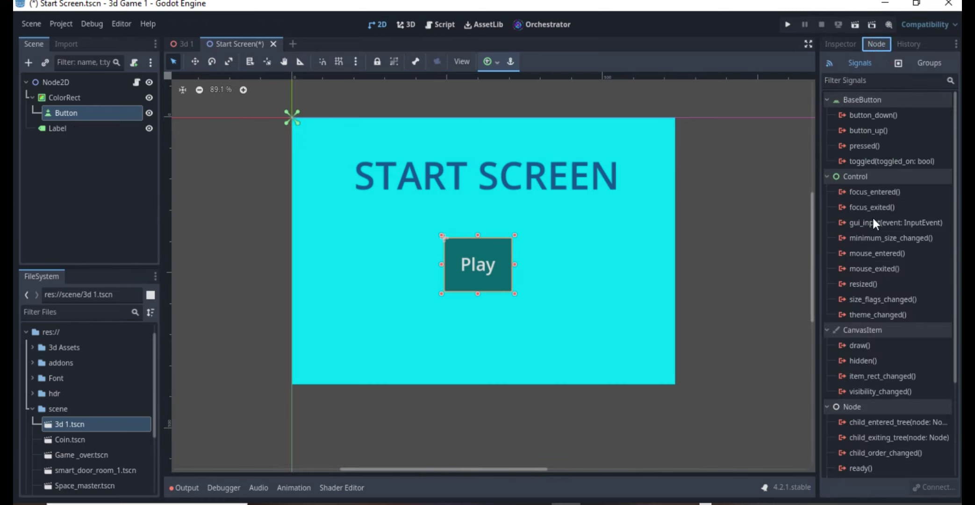
{"action": "left_click", "coordinate": [875, 146]}
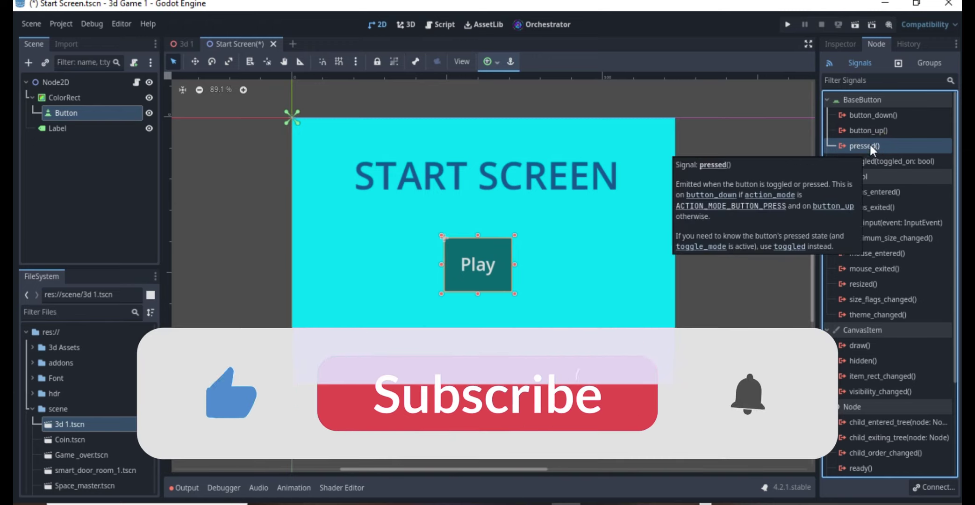
{"action": "left_click", "coordinate": [934, 486]}
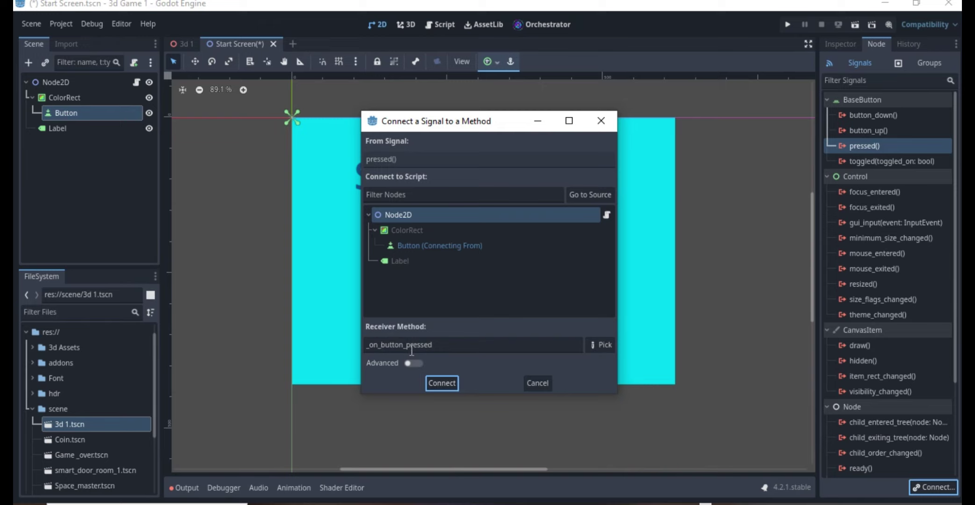
{"action": "left_click", "coordinate": [383, 344]}
{"action": "type", "text": "start_"}
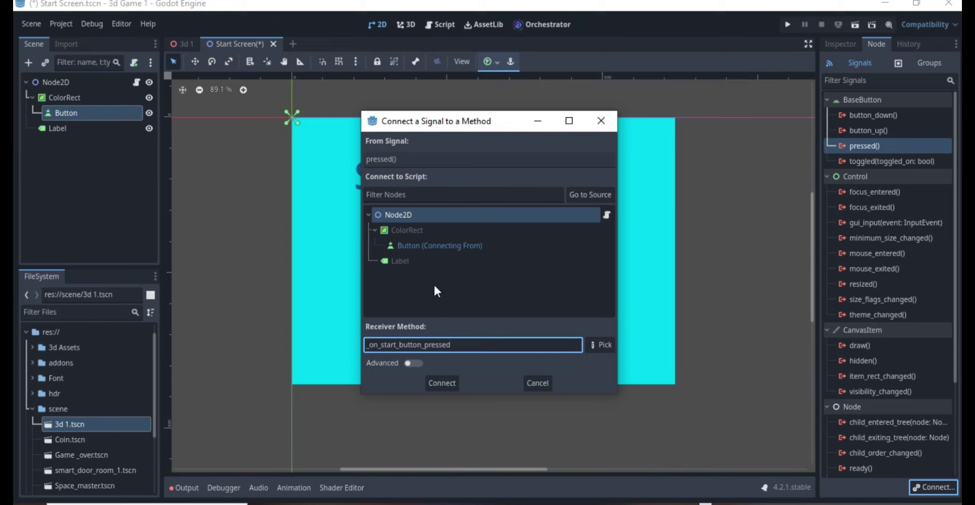
{"action": "left_click", "coordinate": [442, 383]}
{"action": "middle_click_drag", "start_coordinate": [485, 282], "coordinate": [429, 251]}
{"action": "left_click_drag", "start_coordinate": [545, 229], "coordinate": [409, 219]}
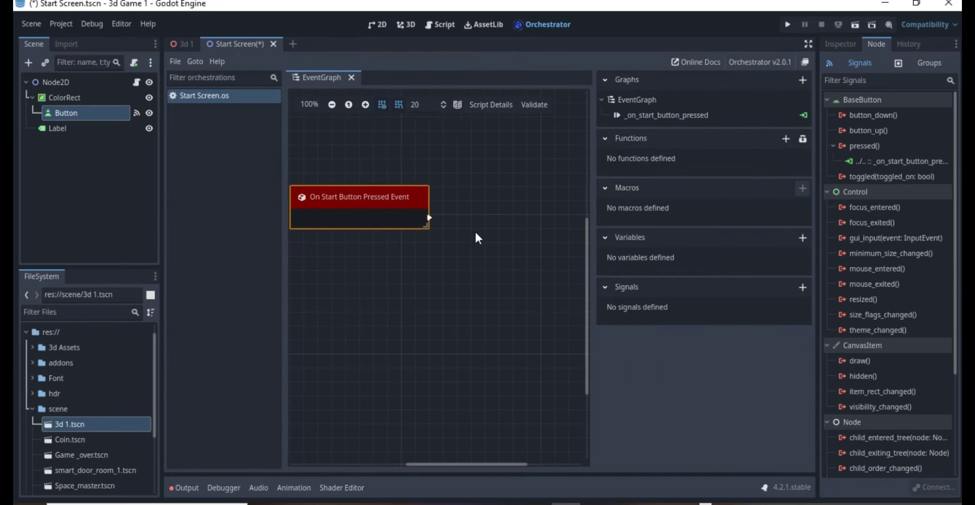
Add a Get Scene Tree node and position it beneath the On Start Button Pressed event.
{"action": "right_click", "coordinate": [411, 289]}
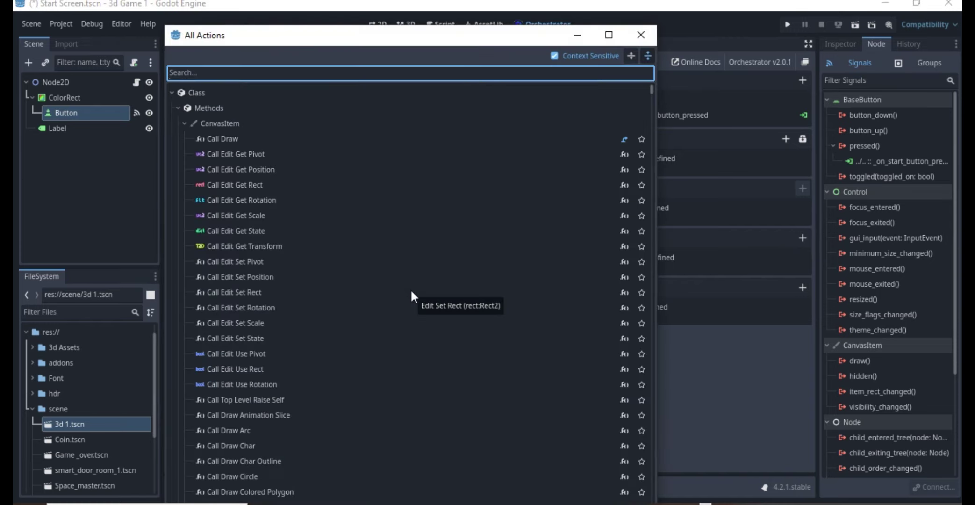
{"action": "type", "text": "scene"}
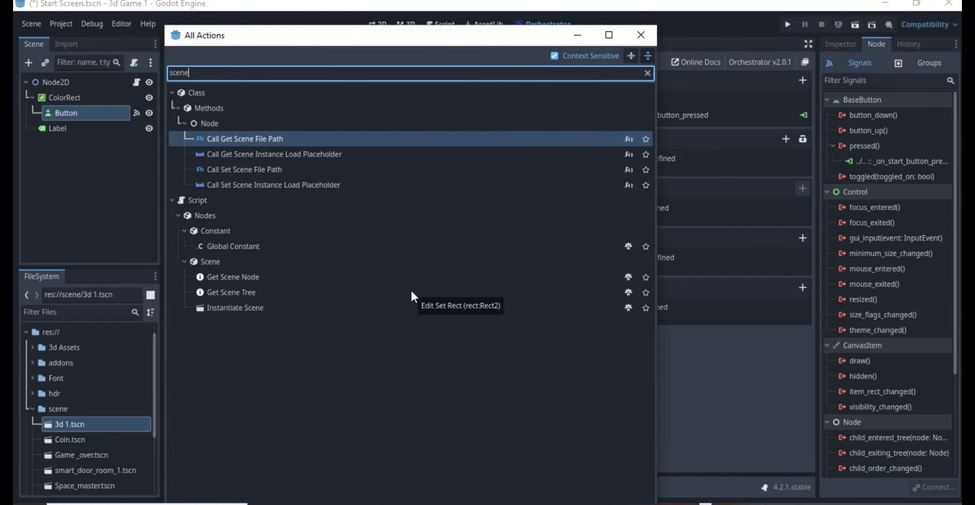
{"action": "left_click", "coordinate": [240, 277]}
{"action": "double_click", "coordinate": [240, 292]}
{"action": "left_click_drag", "start_coordinate": [461, 316], "coordinate": [396, 303]}
{"action": "mouse_move", "coordinate": [427, 290]}
{"action": "middle_mouse_down"}
{"action": "mouse_move", "coordinate": [455, 259]}
{"action": "mouse_move", "coordinate": [415, 237]}
{"action": "middle_mouse_up"}
{"action": "scroll", "coordinate": [458, 228], "scroll_direction": "up", "scroll_amount": 1}
{"action": "left_click_drag", "start_coordinate": [382, 301], "coordinate": [418, 299]}
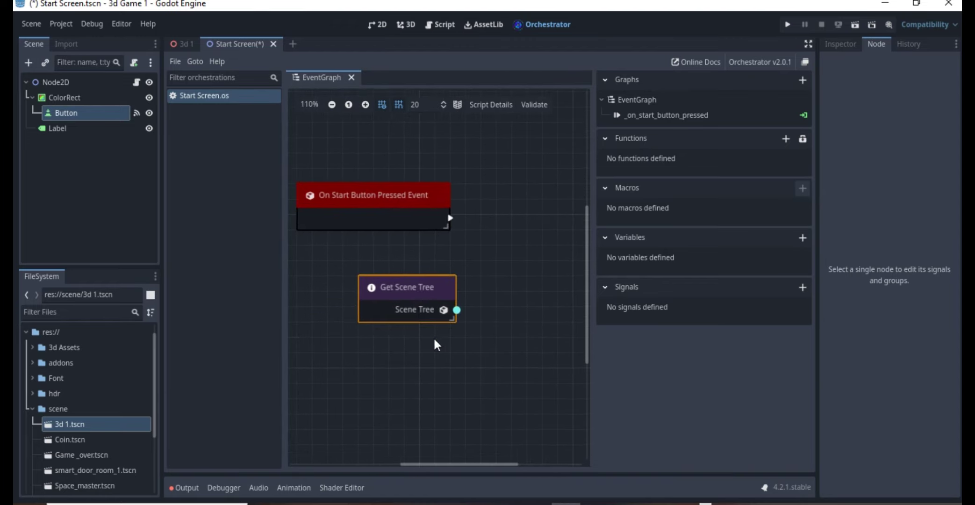
{"action": "middle_click_drag", "start_coordinate": [513, 261], "coordinate": [457, 274]}
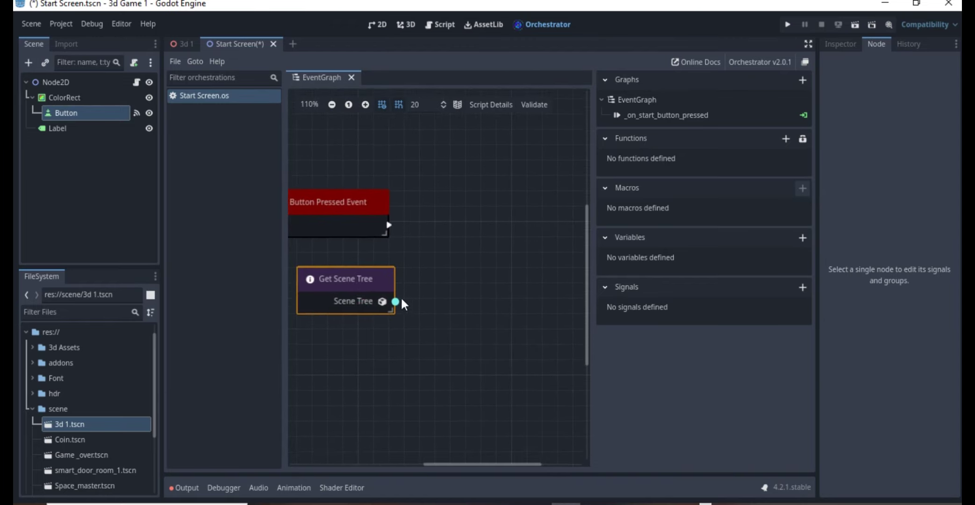
From the Scene Tree output, add a Call Change Scene To Packed node and nudge it into place.
{"action": "left_click_drag", "start_coordinate": [396, 301], "coordinate": [456, 226]}
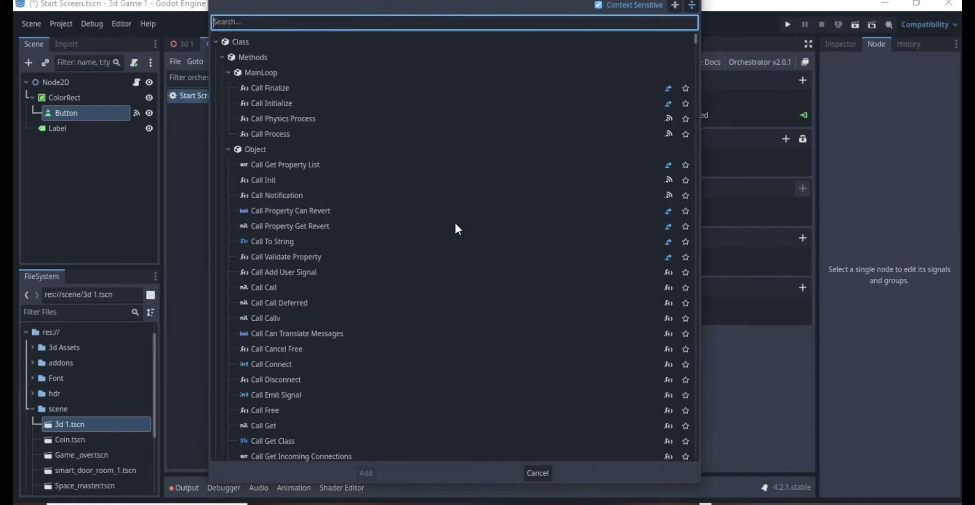
{"action": "type", "text": "chn"}
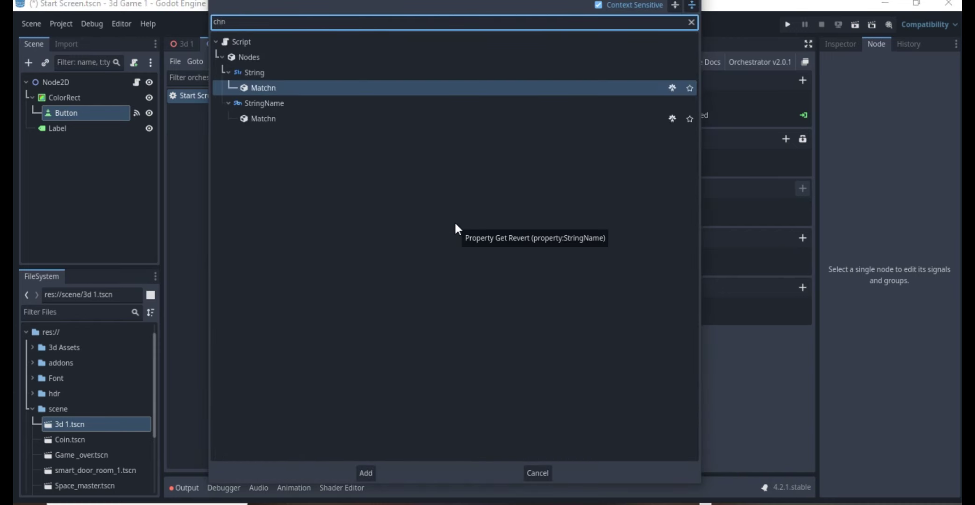
{"action": "key", "text": "BackSpace"}
{"action": "type", "text": "ange"}
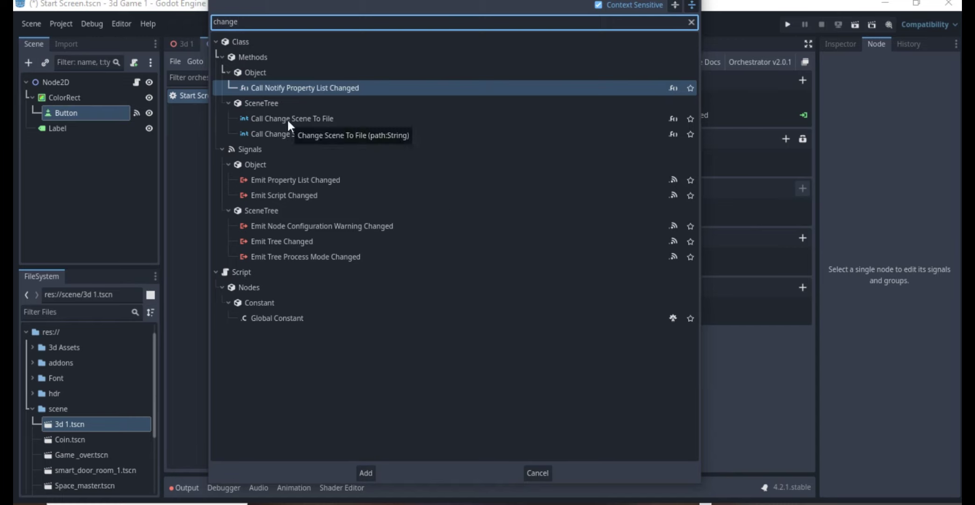
{"action": "left_click", "coordinate": [294, 133]}
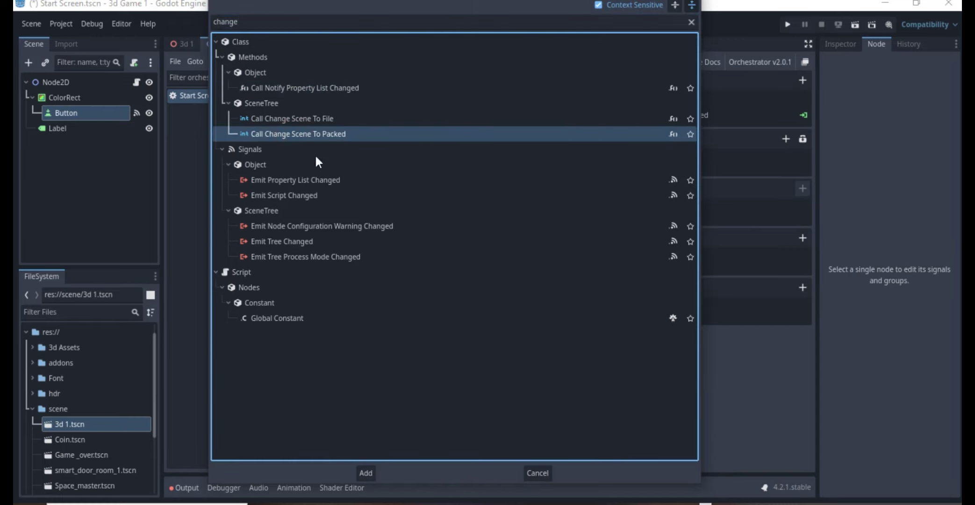
{"action": "left_click", "coordinate": [367, 473]}
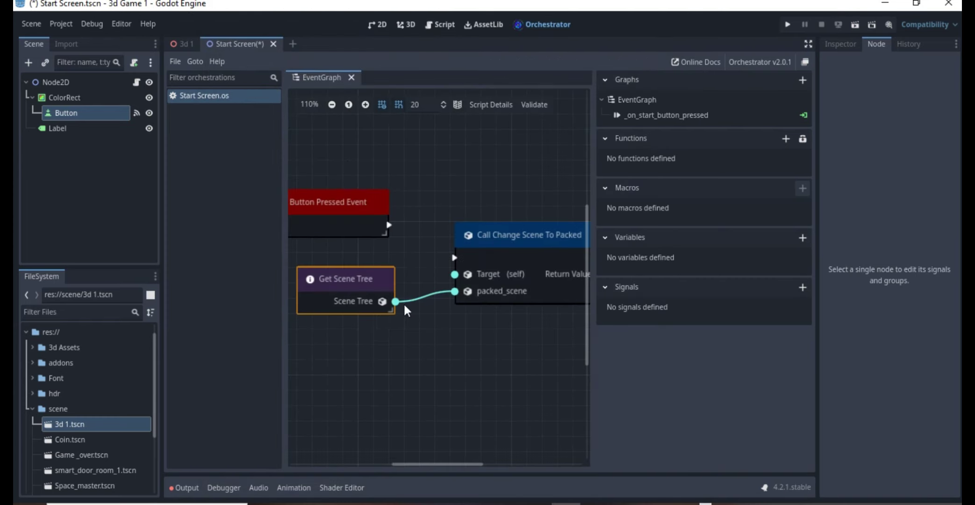
{"action": "scroll", "coordinate": [404, 303], "scroll_direction": "down", "scroll_amount": 3}
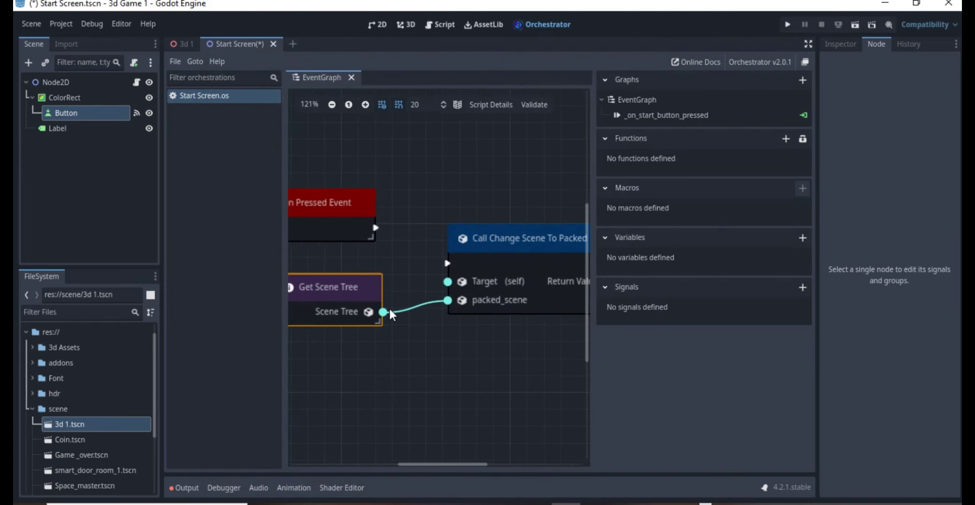
{"action": "right_click", "coordinate": [438, 172]}
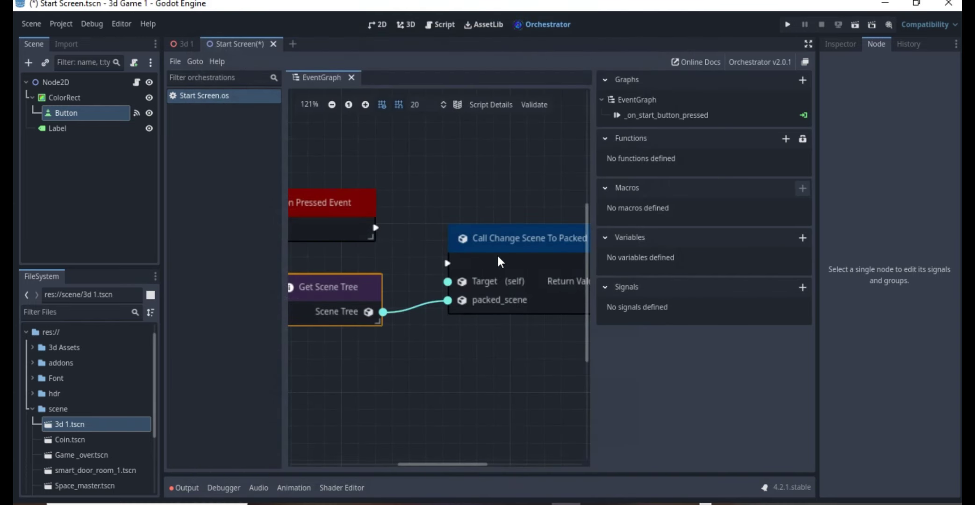
{"action": "left_click_drag", "start_coordinate": [498, 261], "coordinate": [491, 243]}
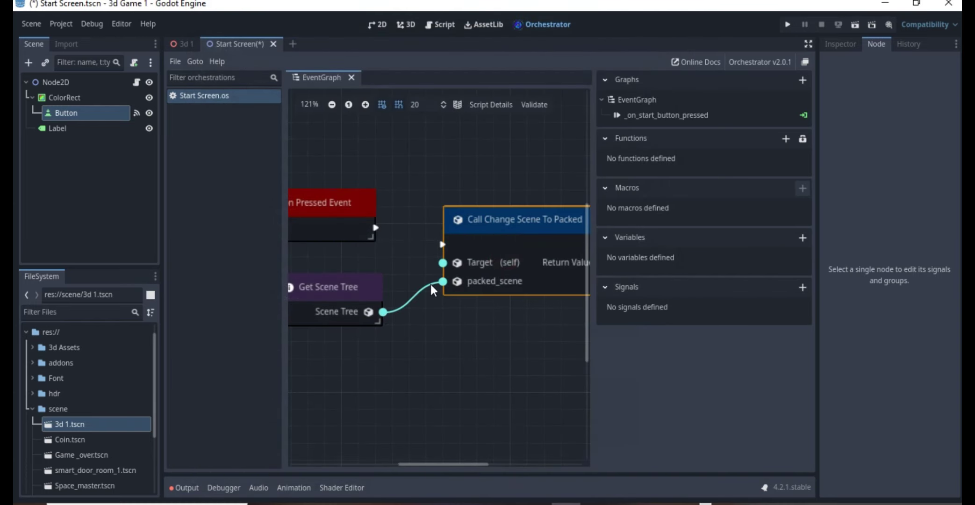
{"action": "scroll", "coordinate": [457, 332], "scroll_direction": "up", "scroll_amount": 1}
{"action": "scroll", "coordinate": [366, 336], "scroll_direction": "up", "scroll_amount": 2}
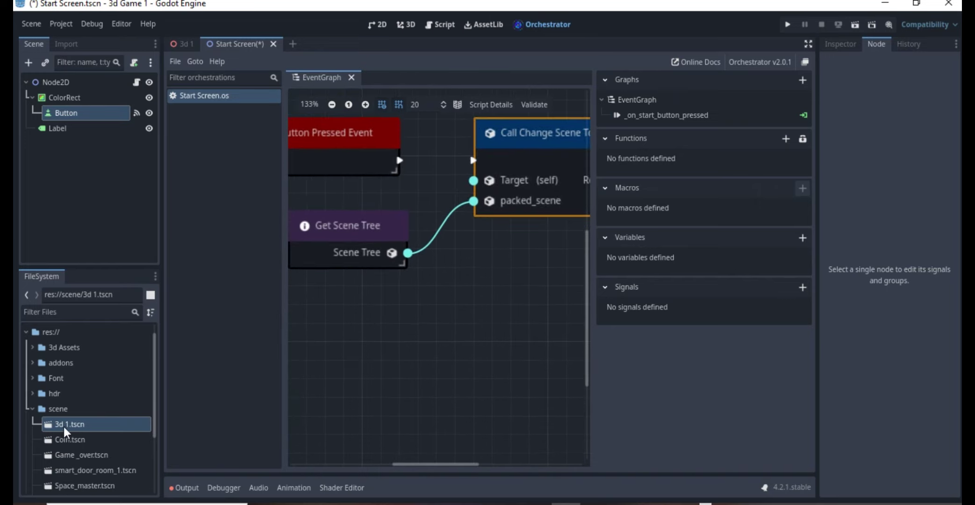
{"action": "scroll", "coordinate": [67, 431], "scroll_direction": "down", "scroll_amount": 1}
{"action": "scroll", "coordinate": [76, 420], "scroll_direction": "down", "scroll_amount": 1}
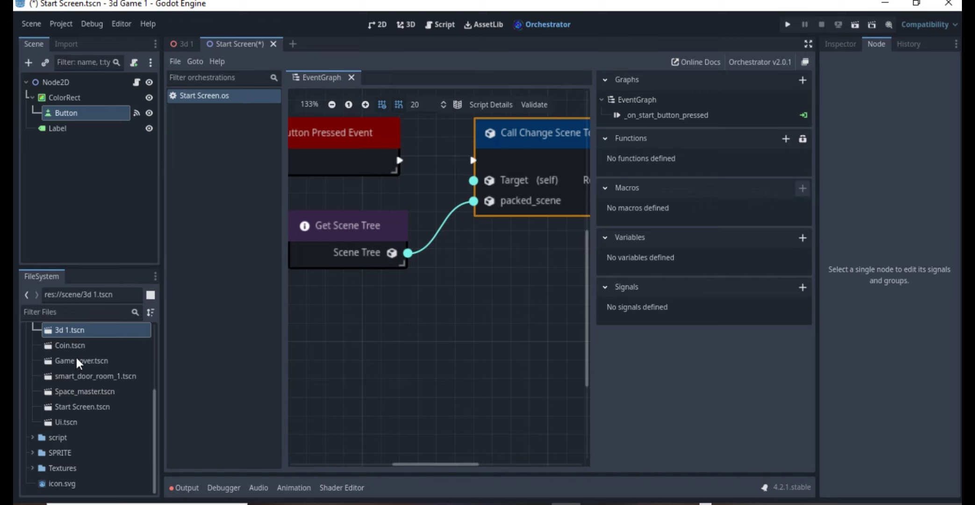
{"action": "scroll", "coordinate": [77, 363], "scroll_direction": "up", "scroll_amount": 3}
Drop 3d 1.tscn into the graph as a Preload Resource node under Get Scene Tree.
{"action": "left_click", "coordinate": [74, 393]}
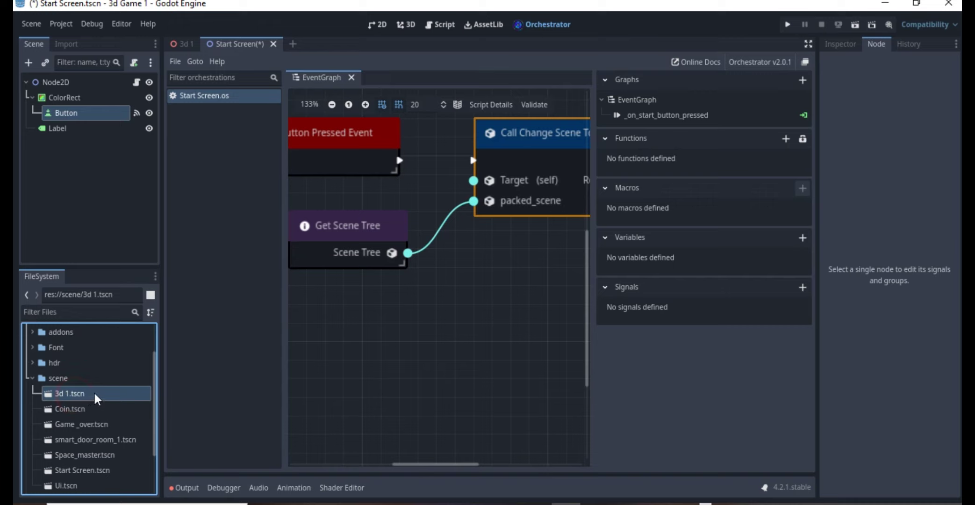
{"action": "mouse_move", "coordinate": [84, 397]}
{"action": "left_mouse_down"}
{"action": "mouse_move", "coordinate": [124, 389]}
{"action": "mouse_move", "coordinate": [99, 390]}
{"action": "left_mouse_up"}
{"action": "left_click_drag", "start_coordinate": [59, 396], "coordinate": [387, 313]}
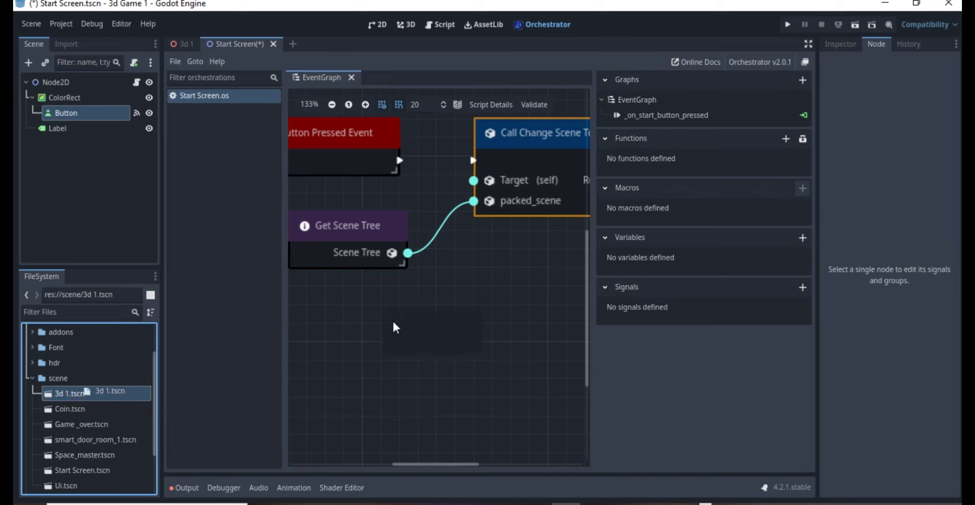
{"action": "left_click_drag", "start_coordinate": [387, 313], "coordinate": [419, 328]}
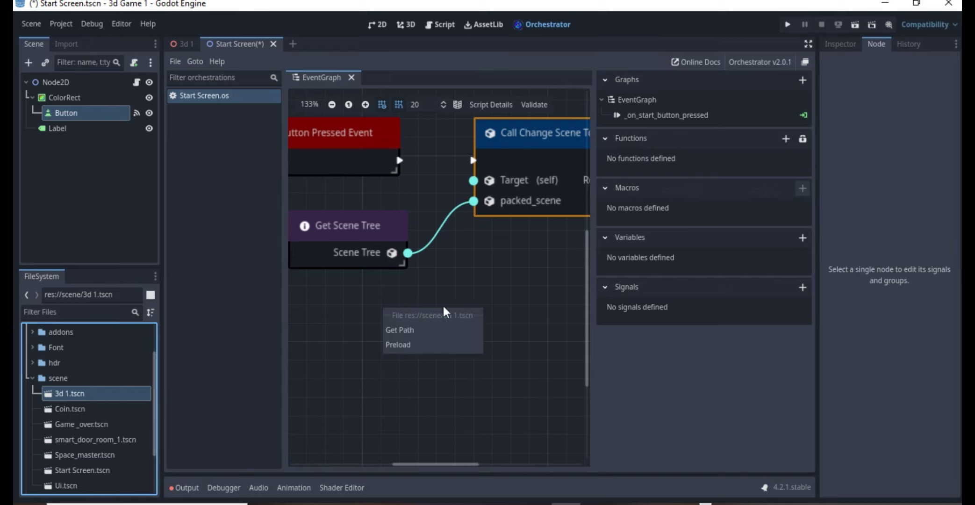
{"action": "left_click", "coordinate": [406, 347]}
{"action": "scroll", "coordinate": [436, 324], "scroll_direction": "left", "scroll_amount": 1}
{"action": "left_click_drag", "start_coordinate": [487, 323], "coordinate": [417, 326]}
{"action": "scroll", "coordinate": [417, 326], "scroll_direction": "right", "scroll_amount": 1}
Wire Scene Tree to Target, the preload to packed_scene, and the event to the scene change.
{"action": "left_click_drag", "start_coordinate": [349, 250], "coordinate": [340, 230]}
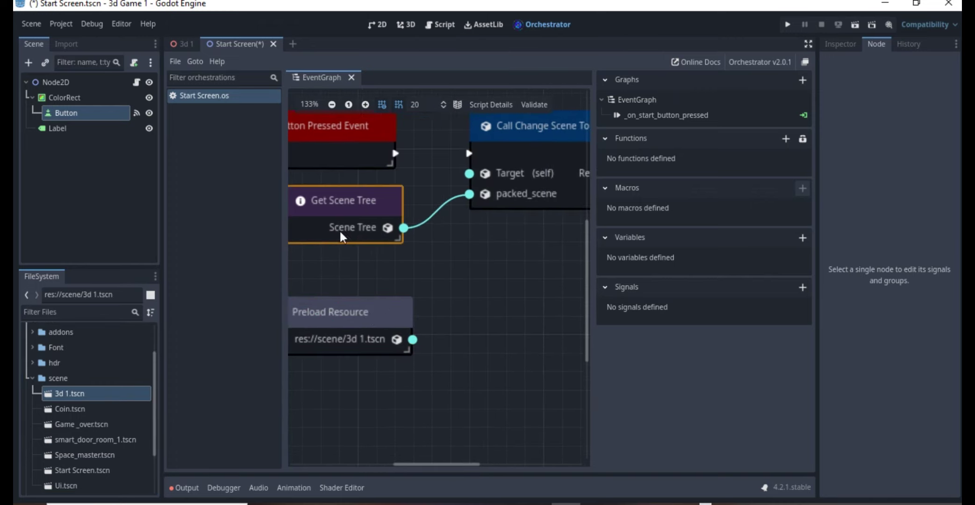
{"action": "middle_click_drag", "start_coordinate": [351, 229], "coordinate": [327, 262]}
{"action": "left_click", "coordinate": [443, 207]}
{"action": "mouse_move", "coordinate": [354, 347]}
{"action": "left_mouse_down"}
{"action": "mouse_move", "coordinate": [357, 313]}
{"action": "mouse_move", "coordinate": [447, 260]}
{"action": "mouse_move", "coordinate": [446, 228]}
{"action": "left_mouse_up"}
{"action": "scroll", "coordinate": [442, 282], "scroll_direction": "down", "scroll_amount": 2}
{"action": "scroll", "coordinate": [442, 282], "scroll_direction": "up", "scroll_amount": 1}
{"action": "left_click_drag", "start_coordinate": [383, 239], "coordinate": [452, 238]}
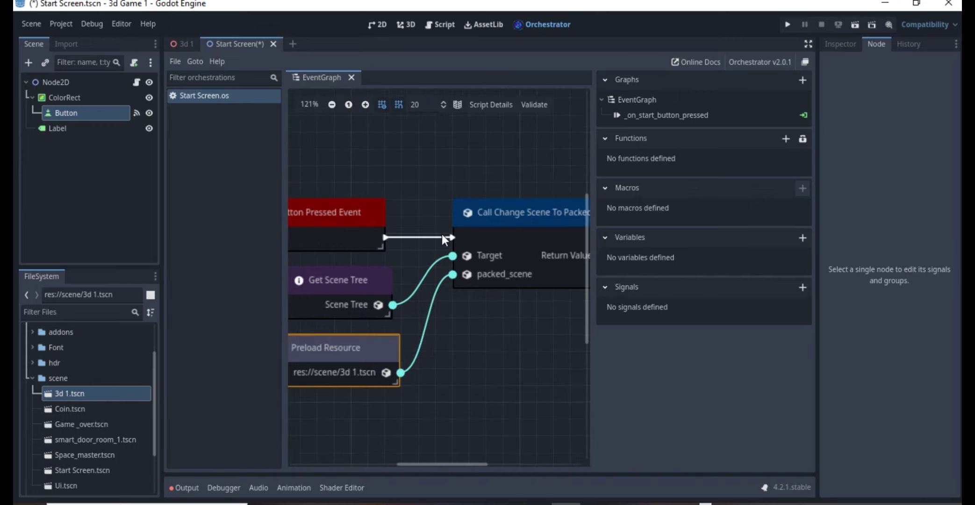
{"action": "scroll", "coordinate": [442, 234], "scroll_direction": "down", "scroll_amount": 3}
{"action": "scroll", "coordinate": [398, 263], "scroll_direction": "up", "scroll_amount": 1}
{"action": "mouse_move", "coordinate": [477, 248]}
{"action": "middle_mouse_down"}
{"action": "mouse_move", "coordinate": [454, 274]}
{"action": "mouse_move", "coordinate": [477, 302]}
{"action": "mouse_move", "coordinate": [396, 303]}
{"action": "middle_mouse_up"}
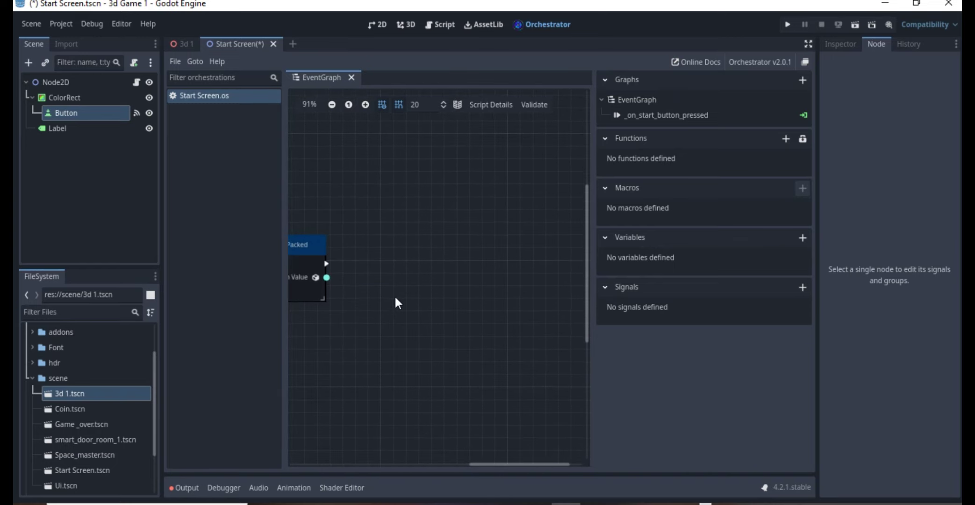
Add an Instantiate Scene node after the scene change, fed by its return value.
{"action": "right_click", "coordinate": [452, 291]}
{"action": "type", "text": "insta"}
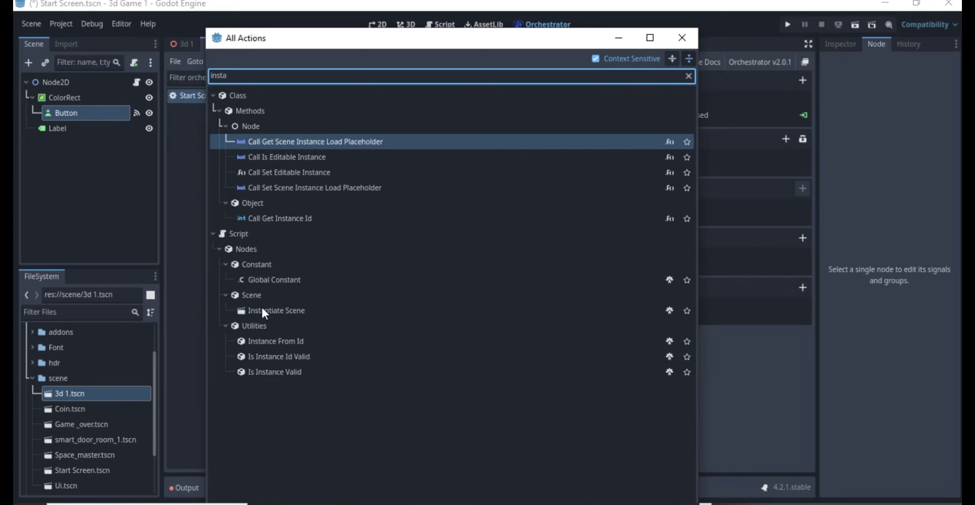
{"action": "left_click", "coordinate": [260, 310]}
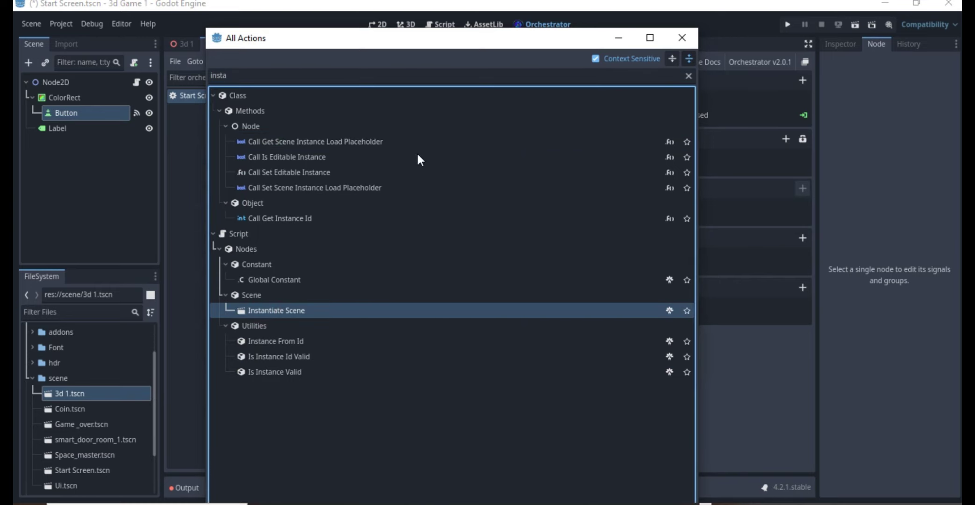
{"action": "key", "text": "Return"}
{"action": "left_click_drag", "start_coordinate": [497, 304], "coordinate": [425, 258]}
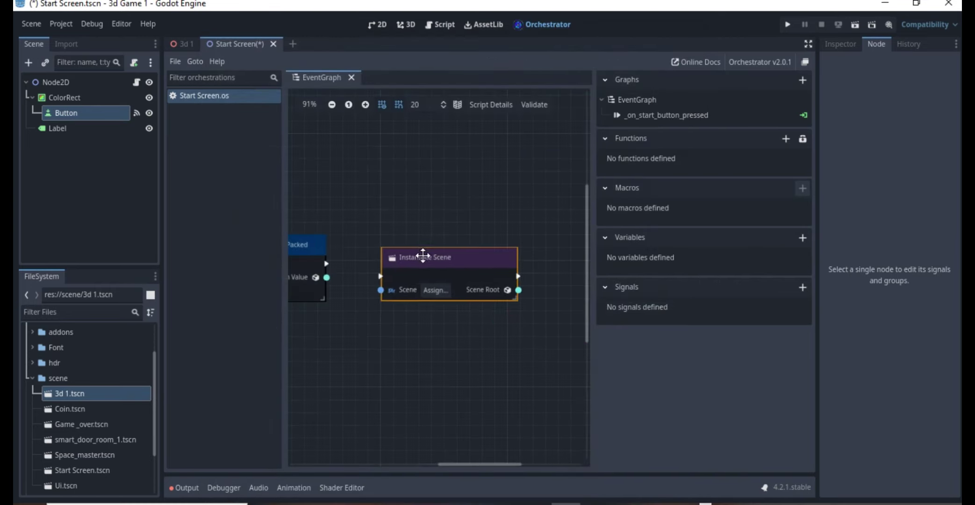
{"action": "mouse_move", "coordinate": [328, 265]}
{"action": "left_mouse_down"}
{"action": "mouse_move", "coordinate": [381, 274]}
{"action": "mouse_move", "coordinate": [425, 245]}
{"action": "left_mouse_up"}
{"action": "left_click_drag", "start_coordinate": [327, 275], "coordinate": [369, 278]}
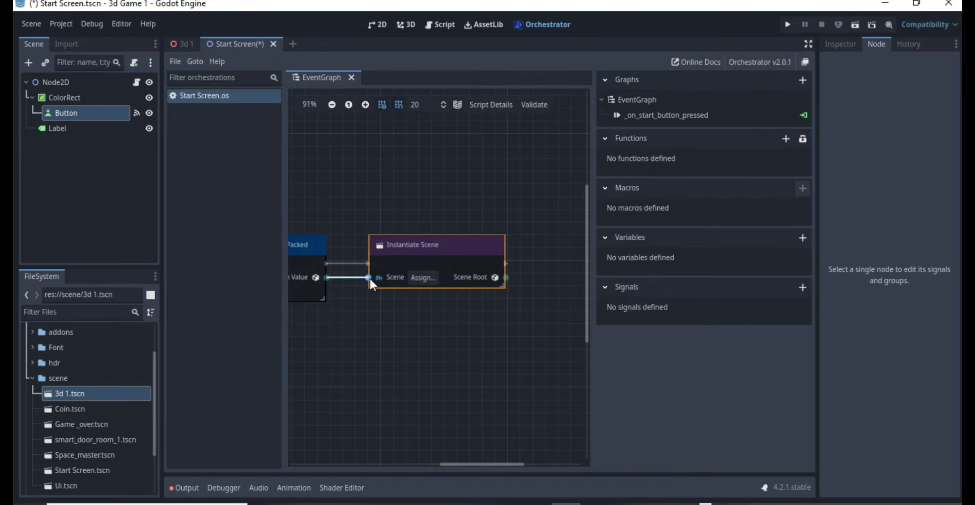
{"action": "scroll", "coordinate": [365, 283], "scroll_direction": "down", "scroll_amount": 3}
{"action": "middle_click_drag", "start_coordinate": [476, 295], "coordinate": [492, 289]}
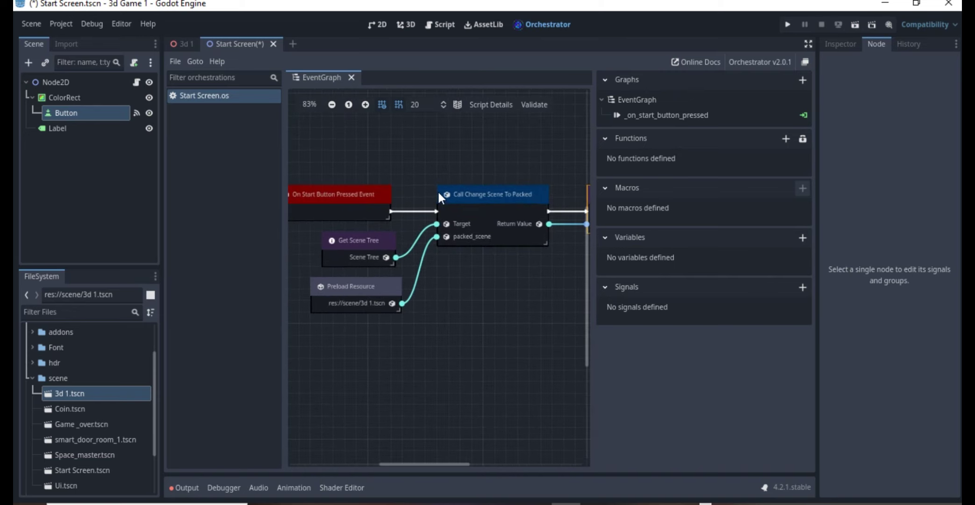
{"action": "scroll", "coordinate": [437, 191], "scroll_direction": "up", "scroll_amount": 2}
Hide the orchestration file list and the graphs and functions panels.
{"action": "left_click", "coordinate": [175, 61]}
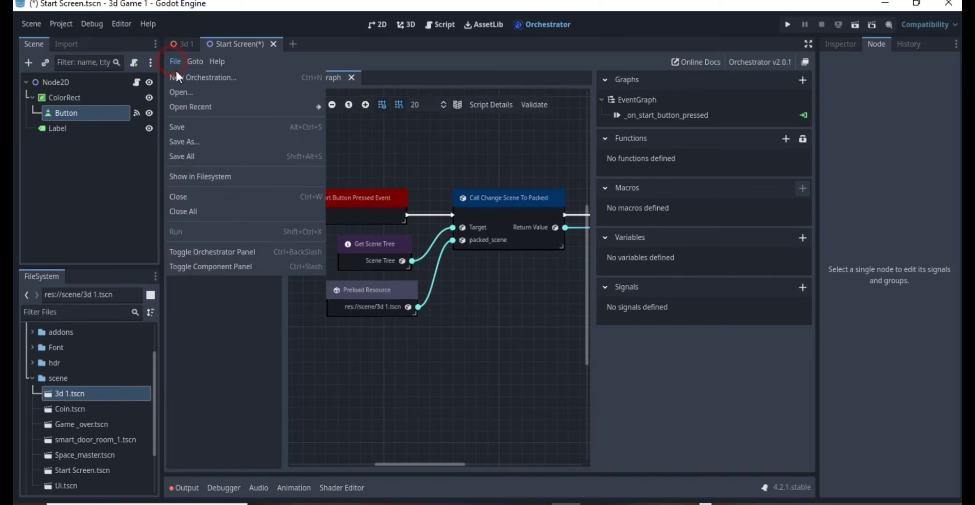
{"action": "left_click", "coordinate": [202, 252]}
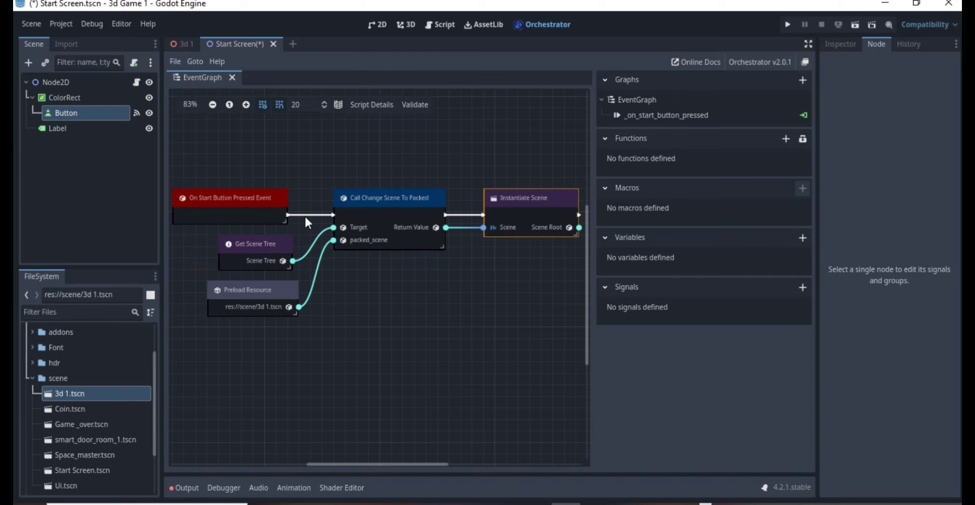
{"action": "left_click", "coordinate": [174, 61]}
{"action": "left_click", "coordinate": [190, 263]}
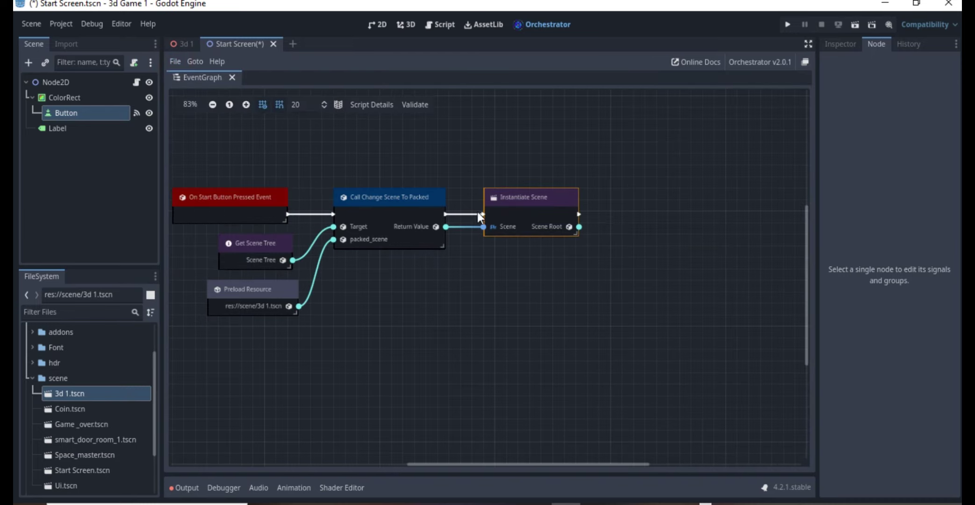
{"action": "scroll", "coordinate": [478, 213], "scroll_direction": "up", "scroll_amount": 1}
{"action": "scroll", "coordinate": [523, 190], "scroll_direction": "up", "scroll_amount": 1}
{"action": "scroll", "coordinate": [586, 190], "scroll_direction": "up", "scroll_amount": 1}
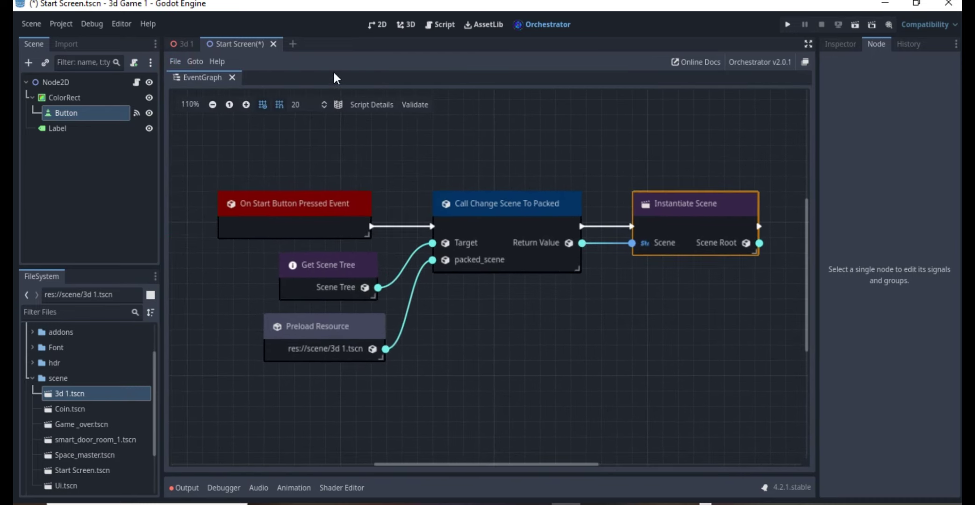
Run Start Screen, press Play to enter the 3D level, walk forward, then stop with F8.
{"action": "right_click", "coordinate": [235, 44]}
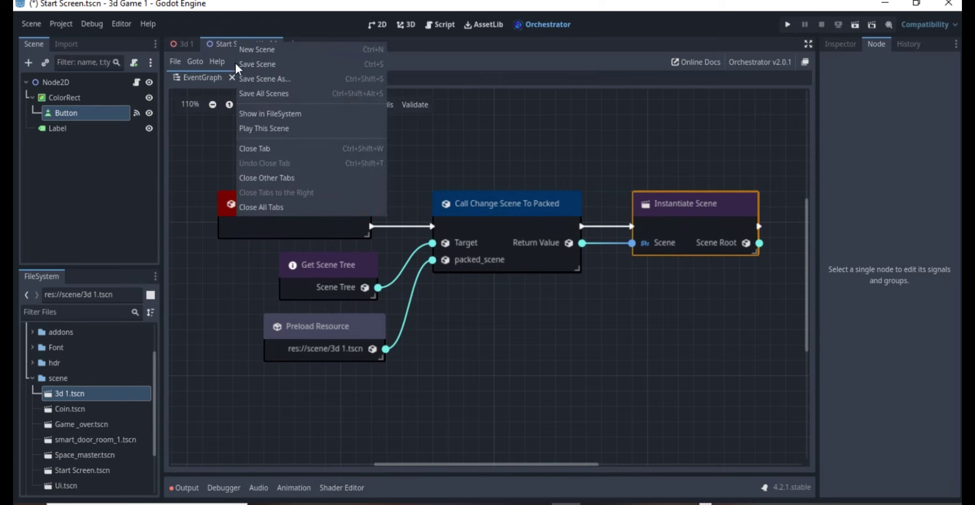
{"action": "left_click", "coordinate": [263, 128]}
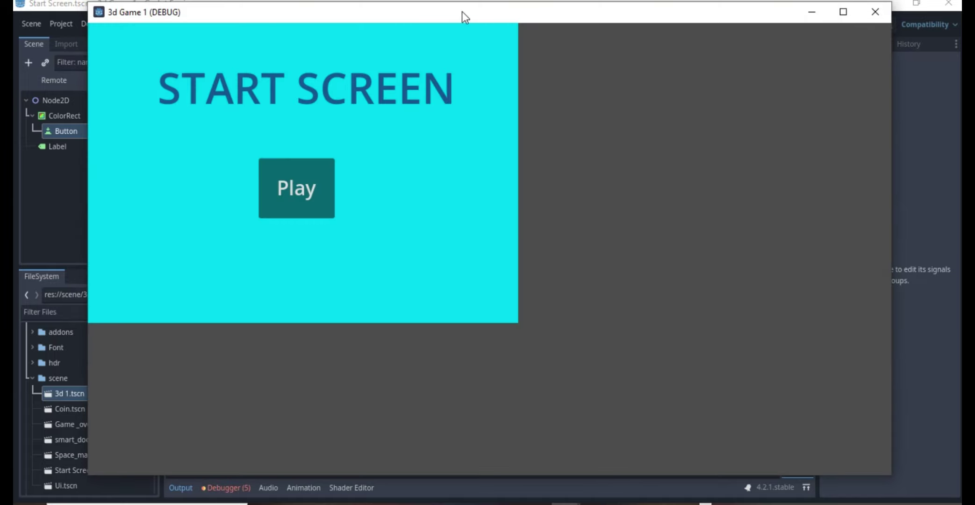
{"action": "left_click_drag", "start_coordinate": [462, 12], "coordinate": [628, 57]}
{"action": "left_click", "coordinate": [462, 235]}
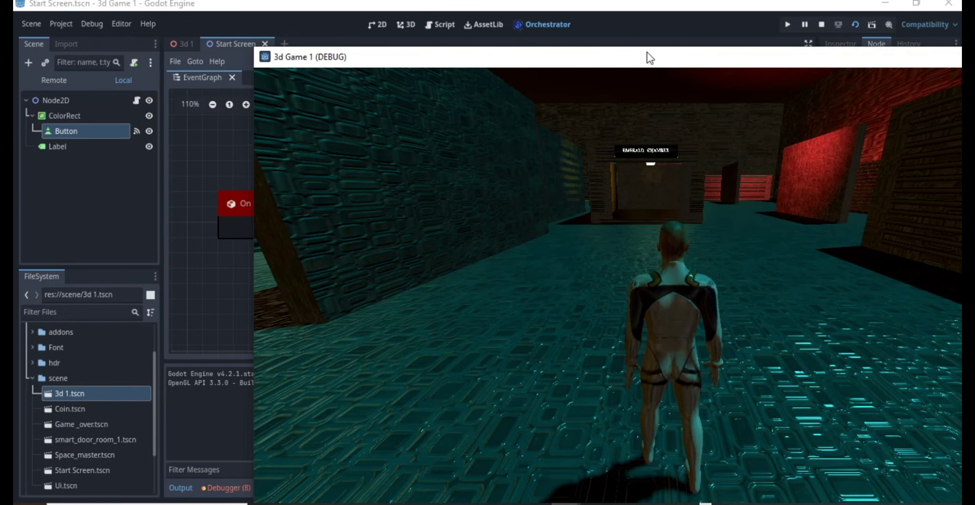
{"action": "left_click_drag", "start_coordinate": [491, 58], "coordinate": [369, 24]}
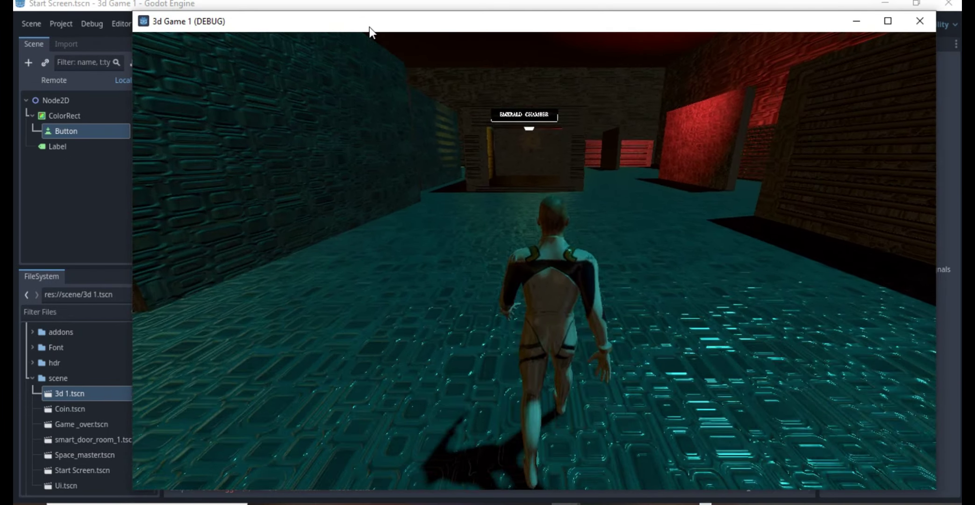
{"action": "key", "text": "w"}
{"action": "key", "text": "w"}
{"action": "key", "text": "F8"}
{"action": "scroll", "coordinate": [452, 169], "scroll_direction": "right", "scroll_amount": 3}
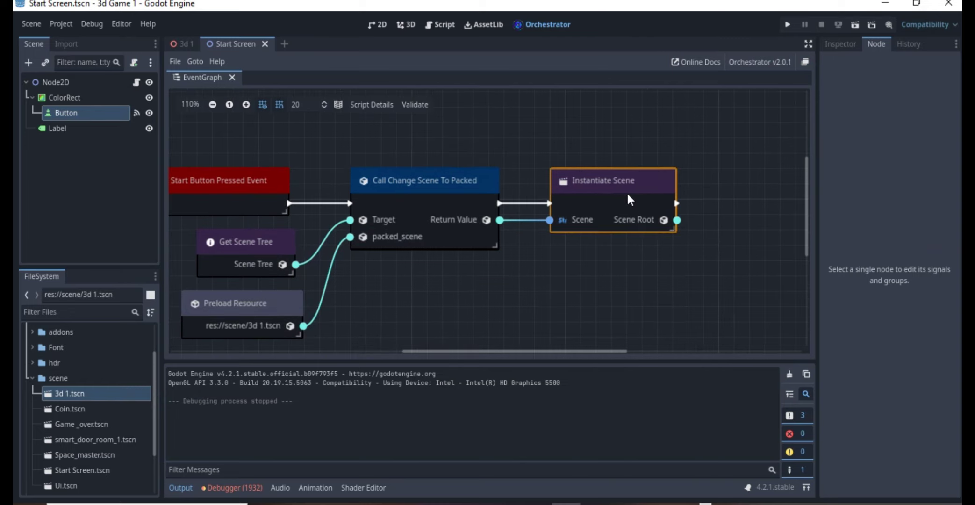
{"action": "scroll", "coordinate": [429, 178], "scroll_direction": "left", "scroll_amount": 3}
Place a Delay node after the event and wire event → Delay → Call Change Scene To Packed.
{"action": "mouse_move", "coordinate": [276, 202]}
{"action": "left_mouse_down"}
{"action": "mouse_move", "coordinate": [206, 206]}
{"action": "mouse_move", "coordinate": [211, 186]}
{"action": "left_mouse_up"}
{"action": "middle_click_drag", "start_coordinate": [351, 186], "coordinate": [406, 180]}
{"action": "right_click", "coordinate": [413, 137]}
{"action": "type", "text": "e"}
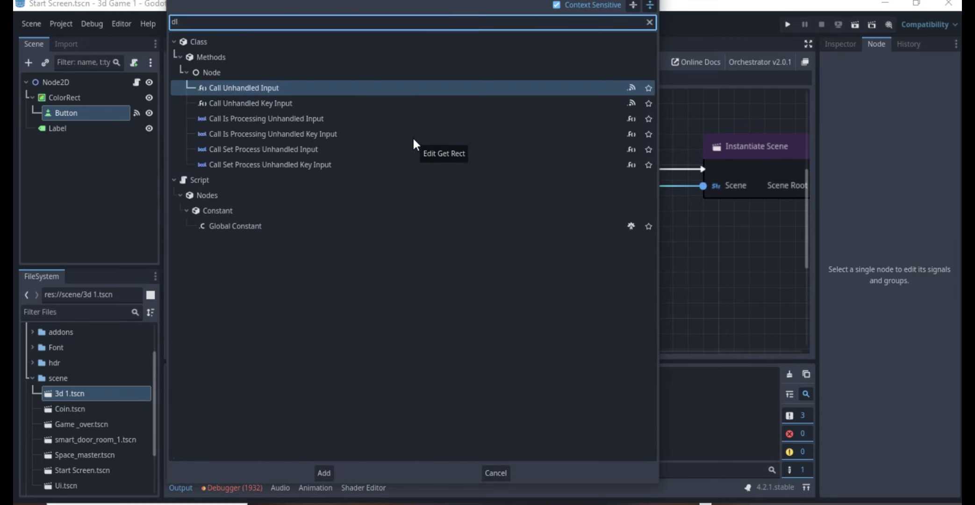
{"action": "type", "text": "lay"}
{"action": "double_click", "coordinate": [224, 90]}
{"action": "left_click_drag", "start_coordinate": [501, 157], "coordinate": [426, 131]}
{"action": "left_click_drag", "start_coordinate": [503, 169], "coordinate": [379, 140]}
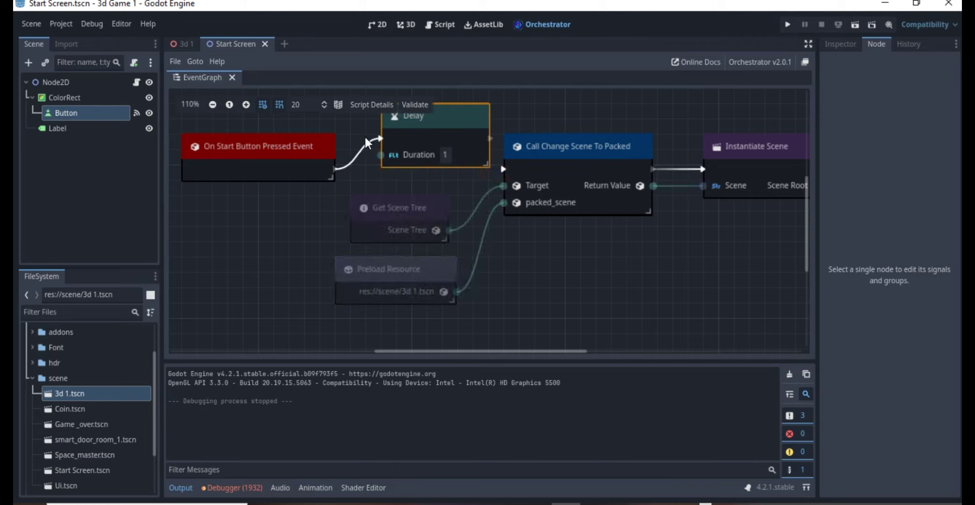
{"action": "left_click_drag", "start_coordinate": [492, 139], "coordinate": [503, 169]}
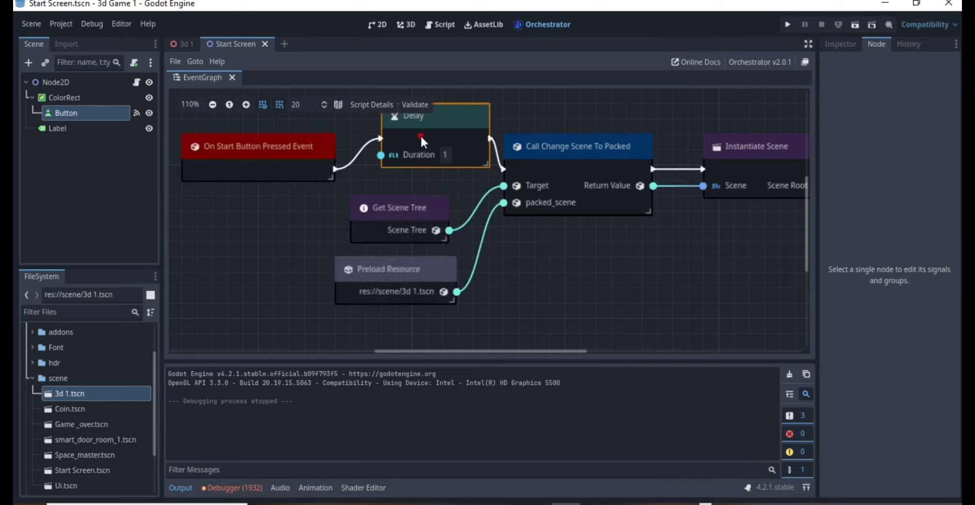
{"action": "left_click_drag", "start_coordinate": [421, 134], "coordinate": [404, 156]}
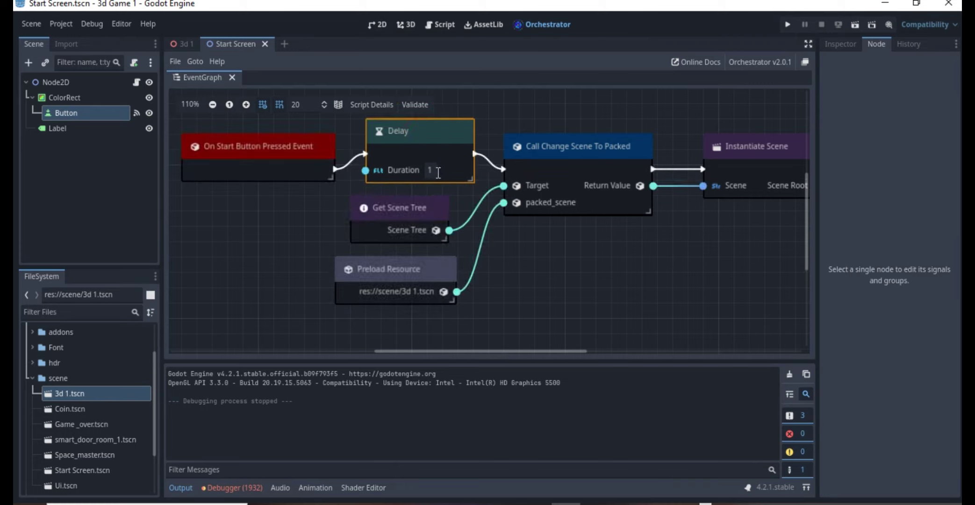
Replay Start Screen, walk through the 3D level with W, then close the game window.
{"action": "right_click", "coordinate": [228, 43]}
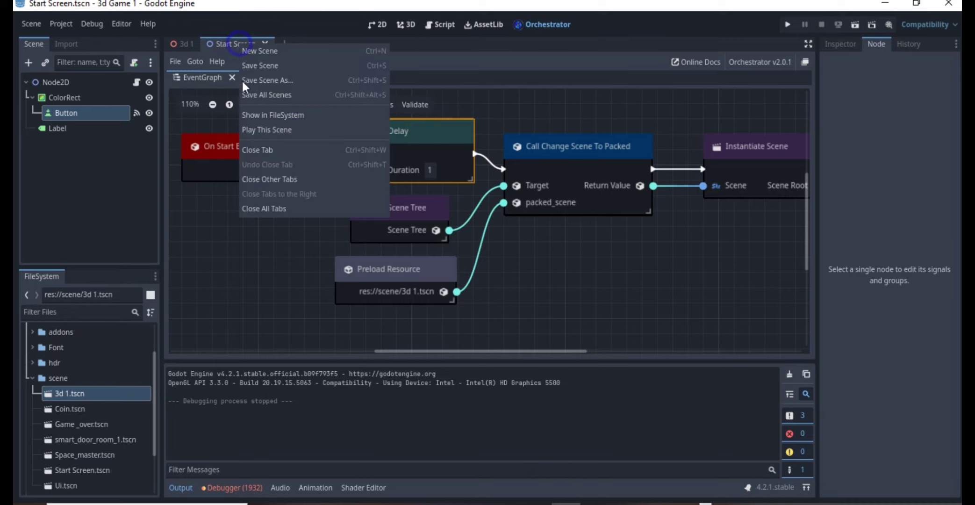
{"action": "left_click", "coordinate": [266, 128]}
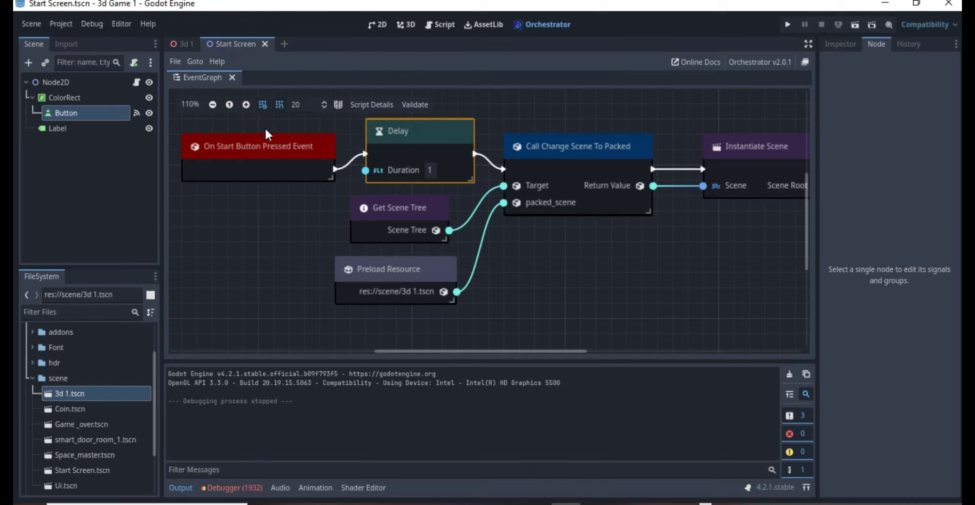
{"action": "key", "text": "F5"}
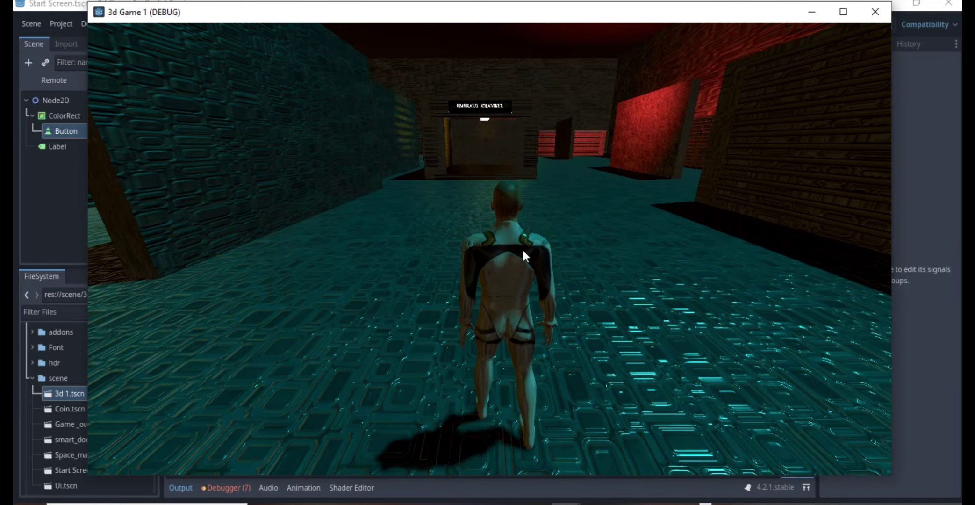
{"action": "key", "text": "w"}
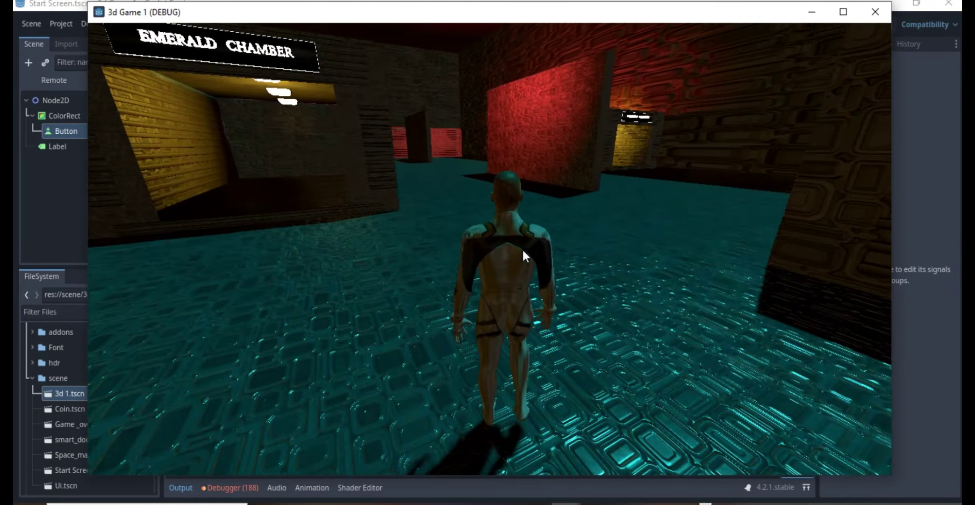
{"action": "key", "text": "w"}
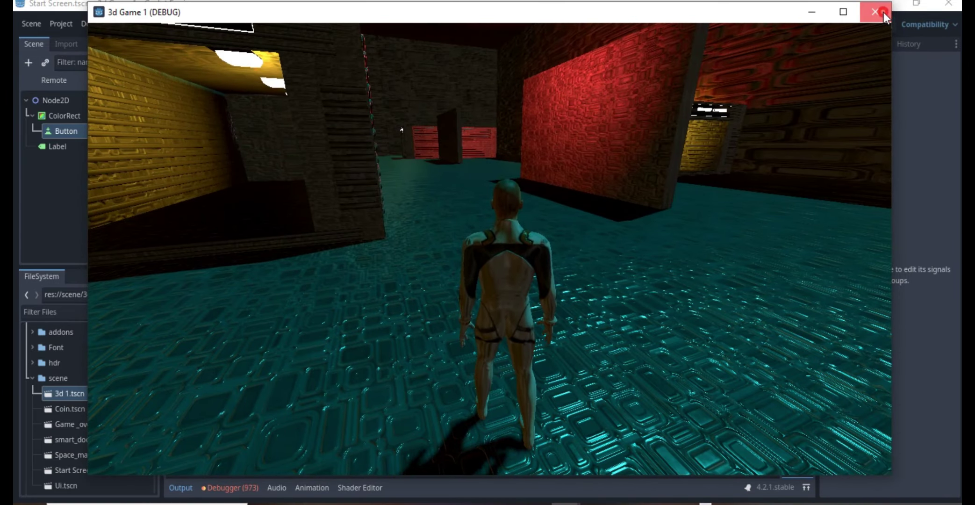
{"action": "left_click", "coordinate": [884, 12]}
{"action": "scroll", "coordinate": [573, 214], "scroll_direction": "up", "scroll_amount": 1}
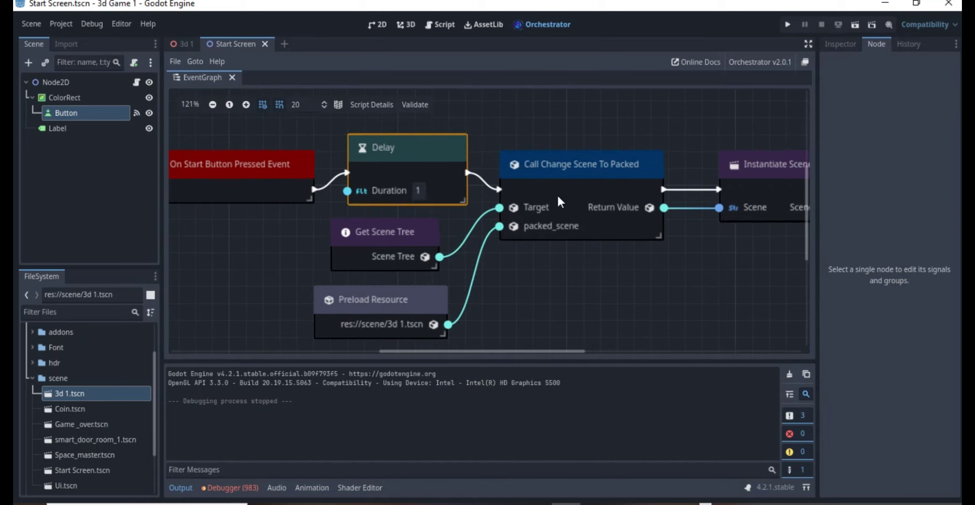
{"action": "mouse_move", "coordinate": [632, 253]}
{"action": "middle_mouse_down"}
{"action": "mouse_move", "coordinate": [602, 241]}
{"action": "mouse_move", "coordinate": [575, 257]}
{"action": "mouse_move", "coordinate": [649, 233]}
{"action": "mouse_move", "coordinate": [559, 243]}
{"action": "middle_mouse_up"}
{"action": "scroll", "coordinate": [587, 217], "scroll_direction": "up", "scroll_amount": 1}
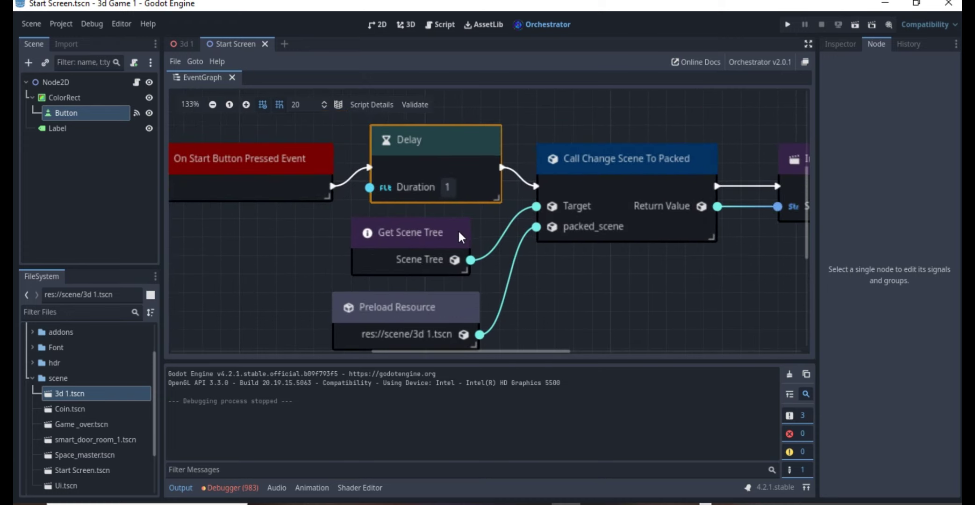
{"action": "middle_click_drag", "start_coordinate": [564, 267], "coordinate": [436, 268]}
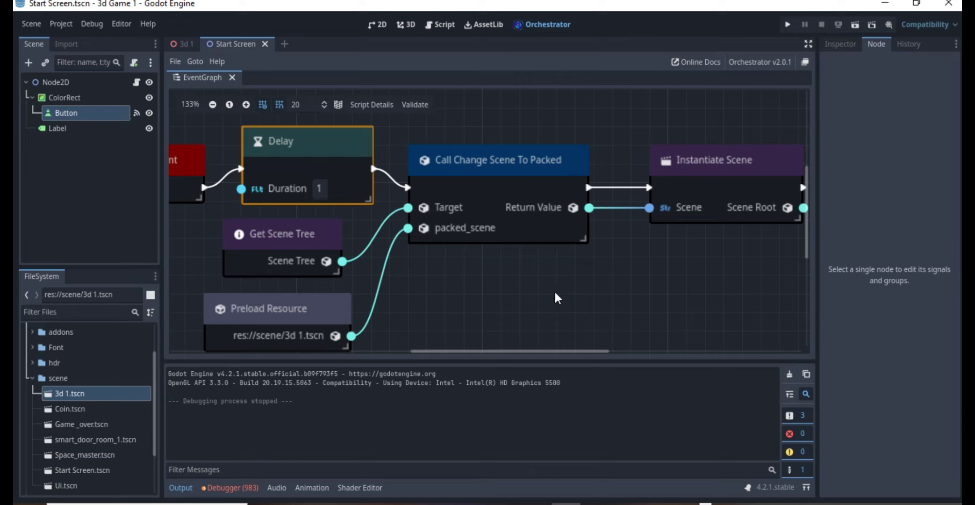
{"action": "middle_click_drag", "start_coordinate": [554, 290], "coordinate": [576, 282]}
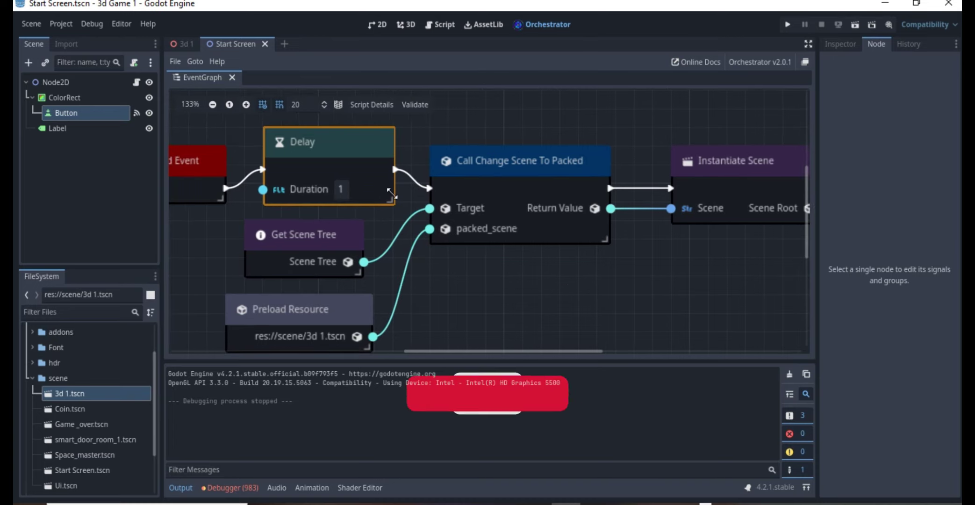
{"action": "middle_click_drag", "start_coordinate": [391, 194], "coordinate": [467, 178]}
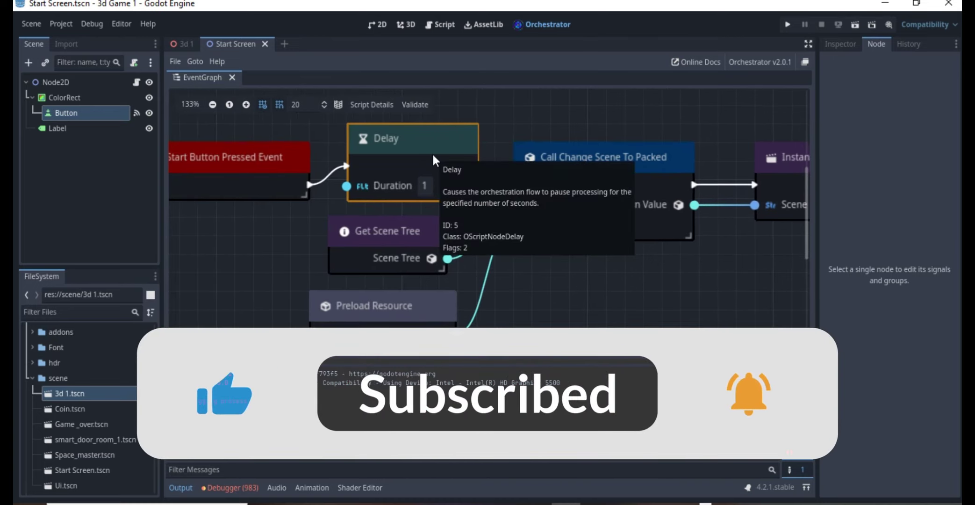